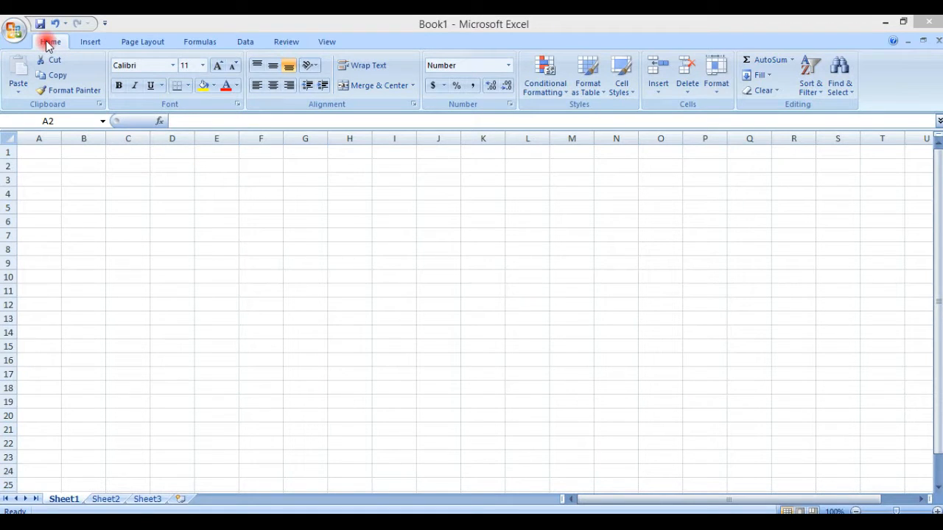
Look through the conditional formatting choices, including Highlight Cells Rules, Data Bars, Color Scales and Icon Sets
click(566, 92)
click(567, 94)
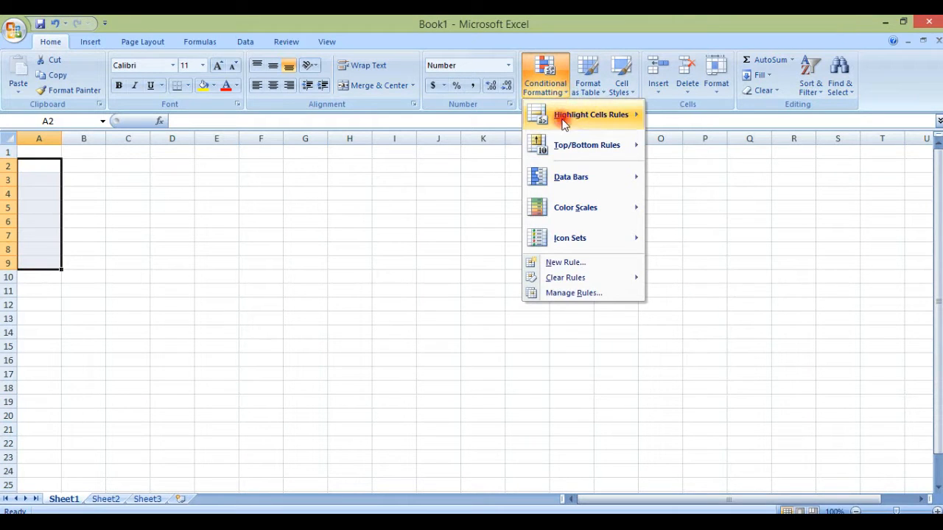
mouse_move(562, 189)
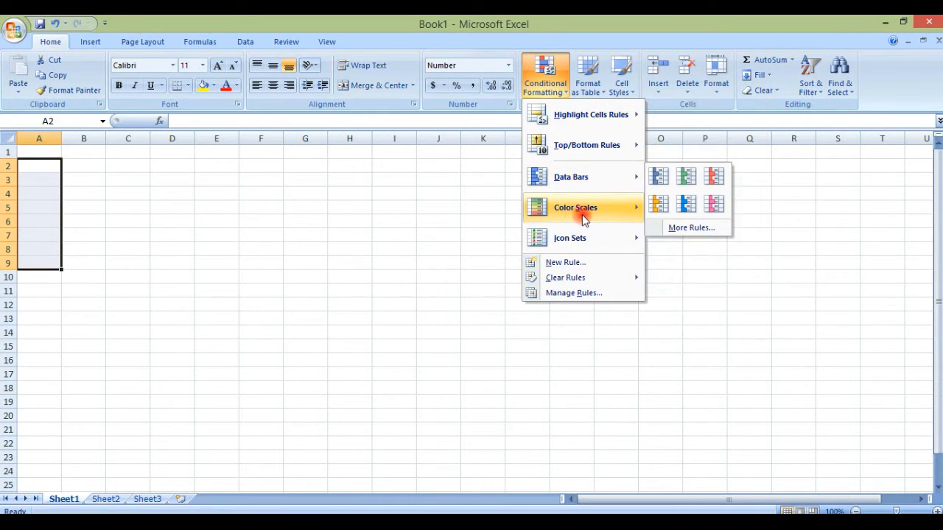
mouse_move(595, 236)
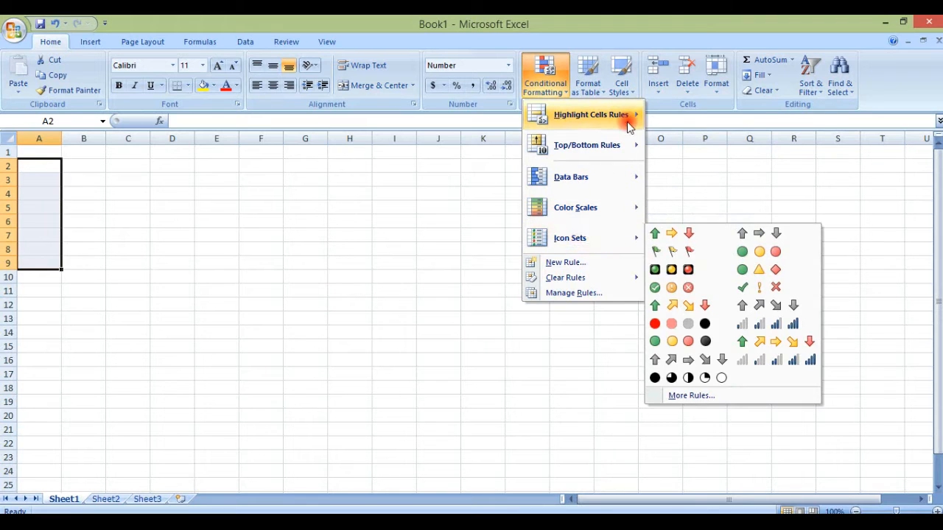
mouse_move(625, 120)
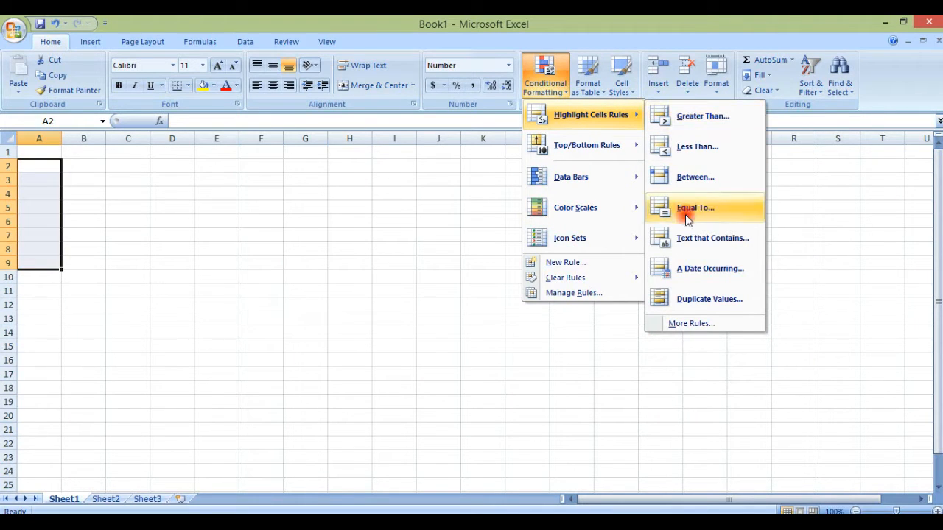
mouse_move(620, 184)
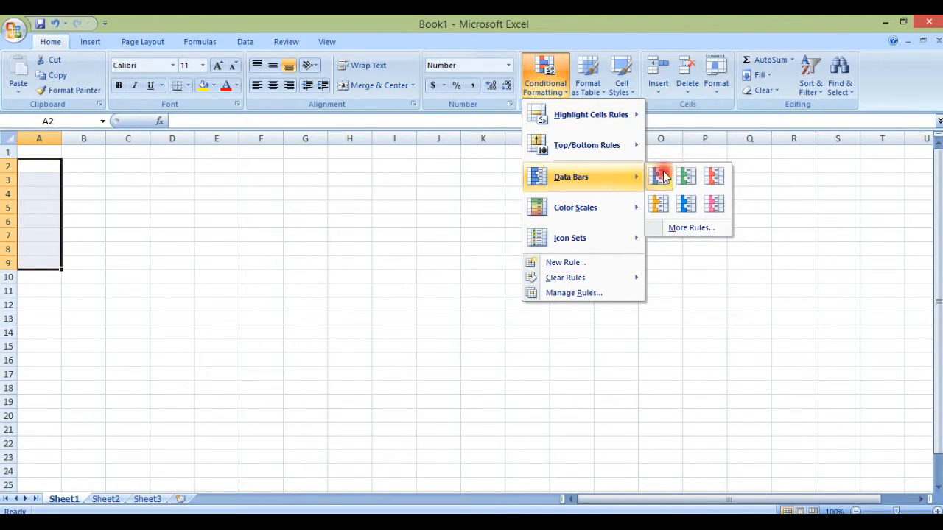
mouse_move(606, 209)
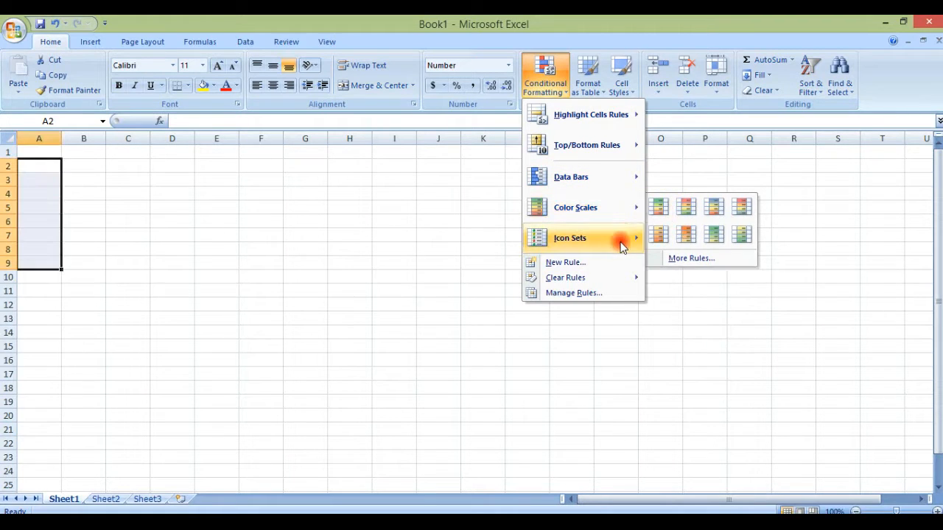
mouse_move(623, 239)
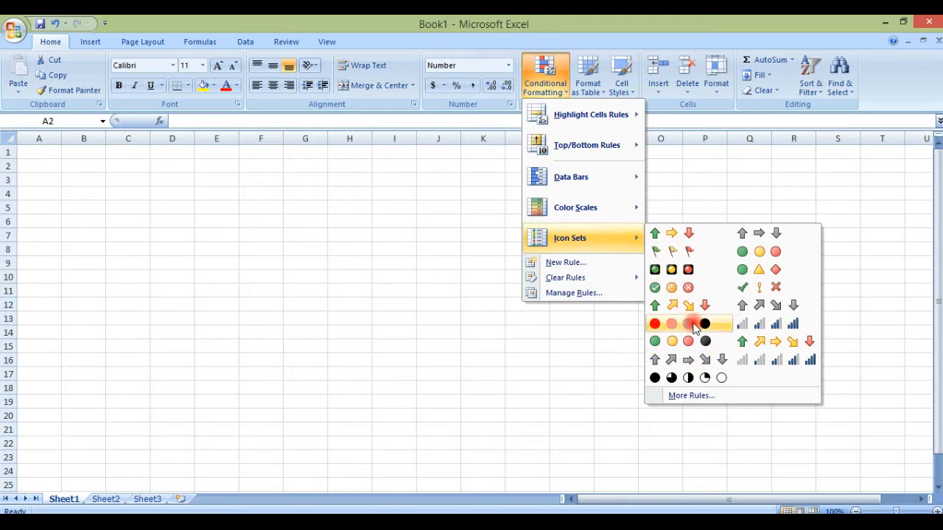
click(498, 203)
click(498, 203)
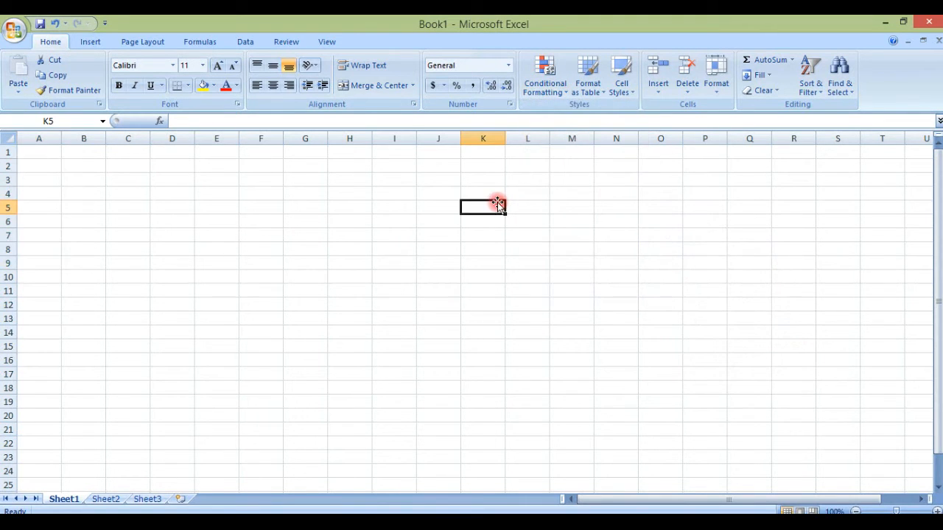
Enter the heading "grater than 50" in cell B1
click(37, 164)
click(37, 151)
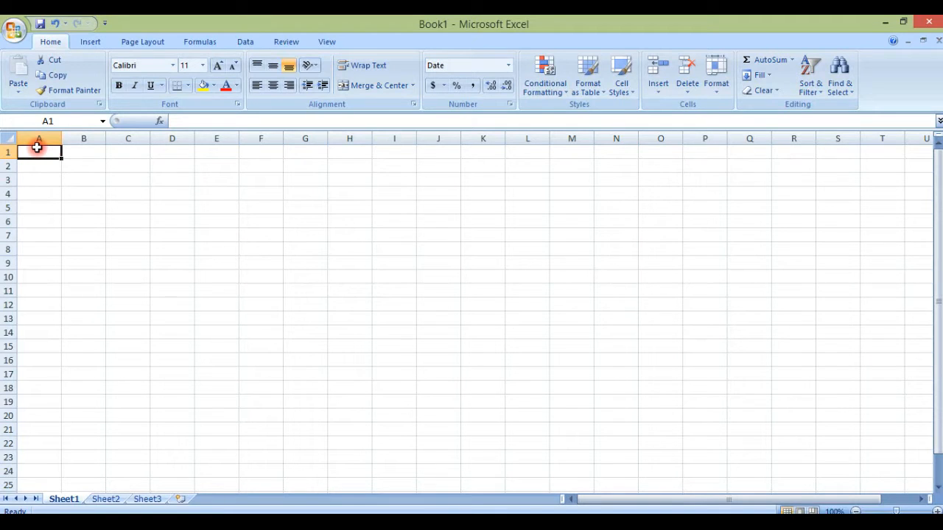
click(84, 155)
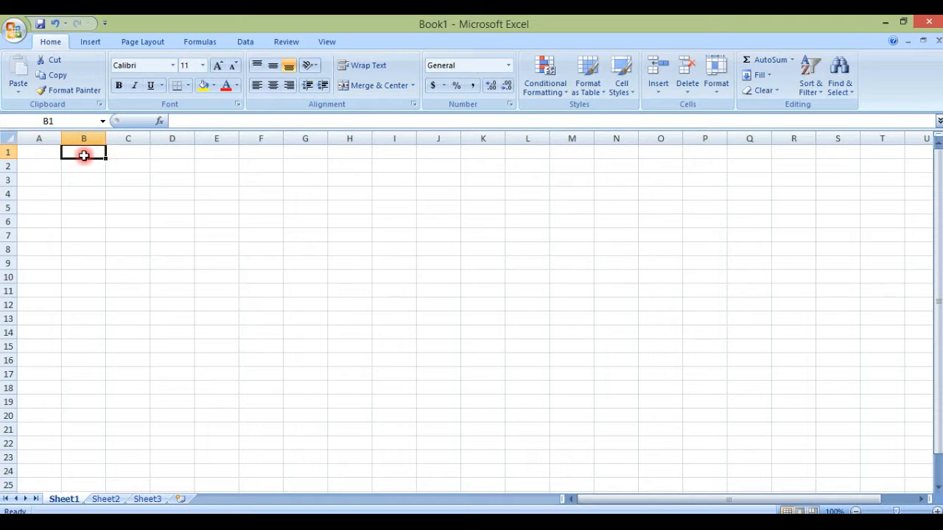
text(grater)
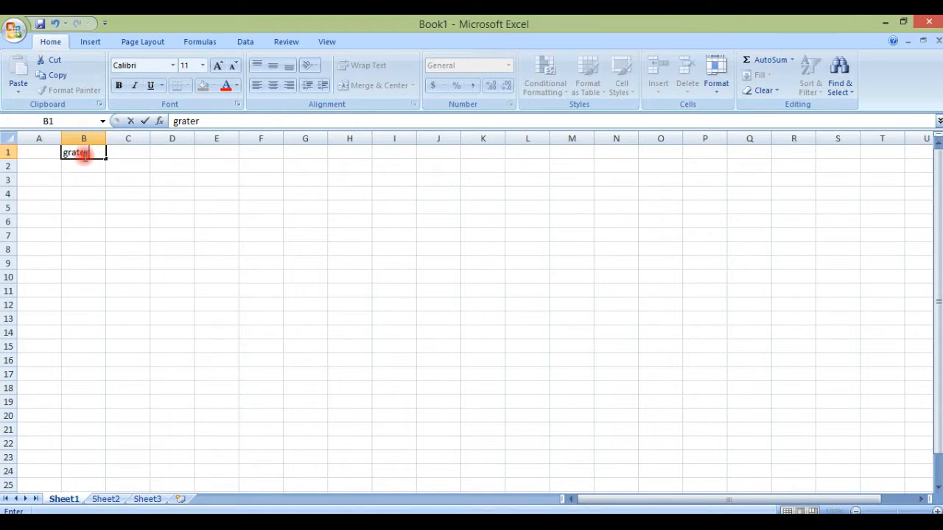
text( tthan)
key(BackSpace)
key(BackSpace)
key(BackSpace)
key(BackSpace)
text(han )
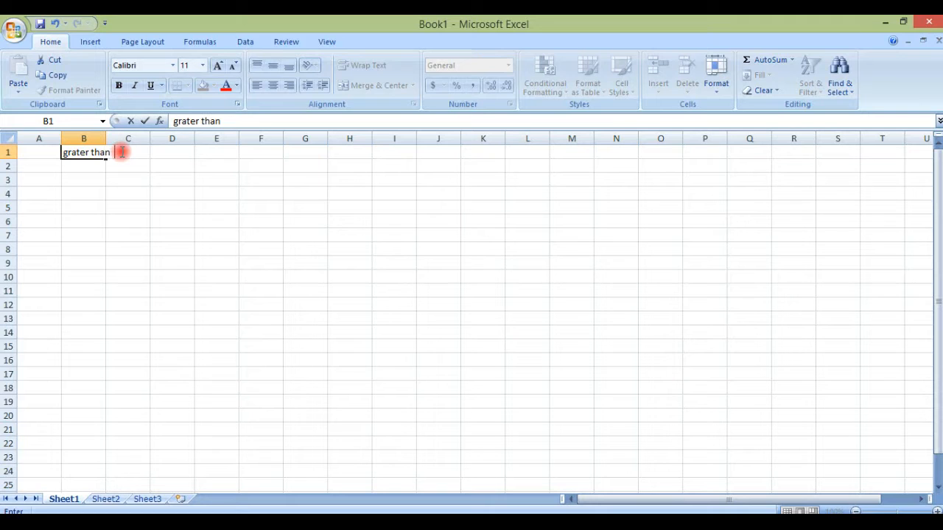
text( 50)
click(186, 204)
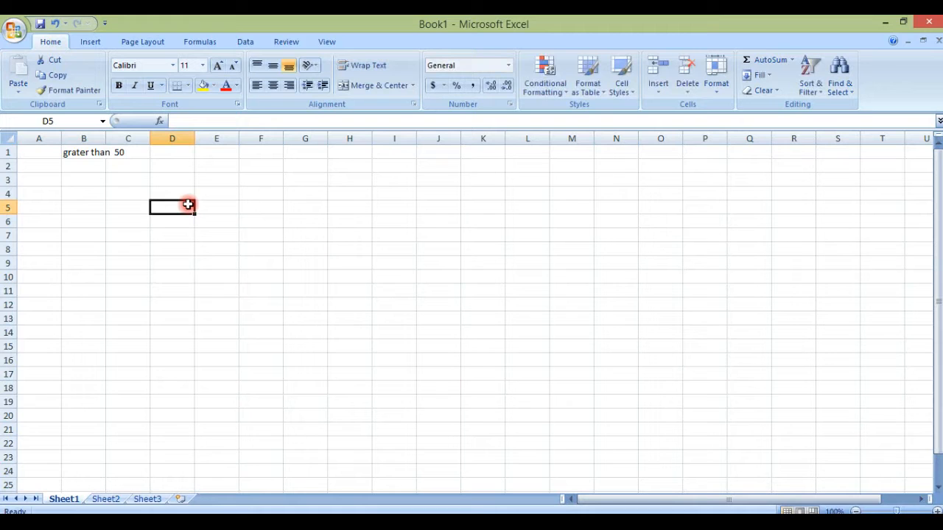
Fill cells A3 to A8 with the values 52, 10, 30, 26, 90 and 78
click(42, 178)
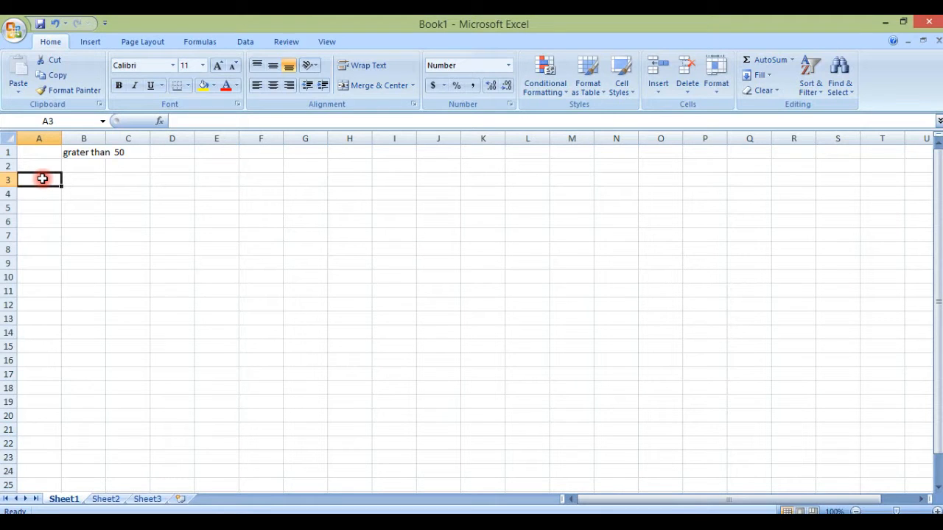
text(52)
key(Return)
text(10)
key(Return)
text(30)
key(Return)
text(26)
key(Return)
text(90)
key(Return)
text(78)
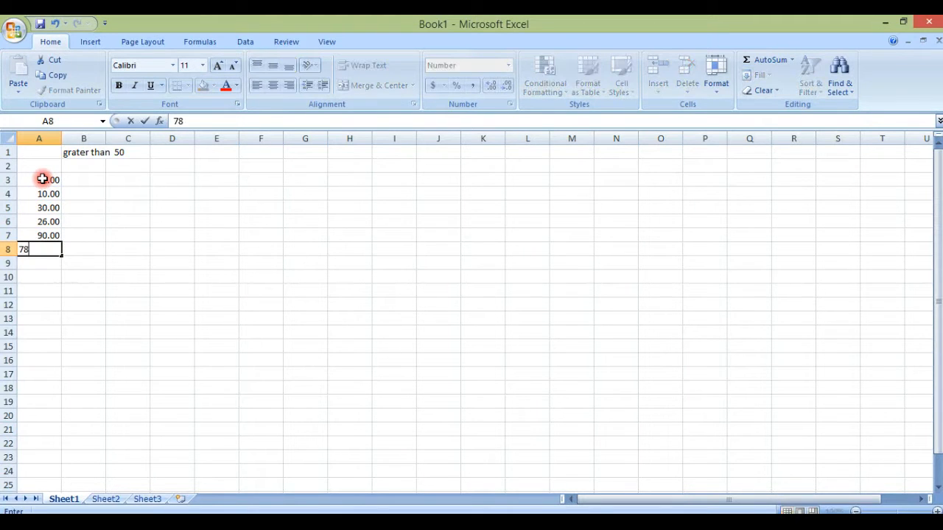
key(Right)
Fill cells B3 to B8 with the values 20, 10, 35, 45, 65 and 85
key(Up)
key(Up)
key(Up)
key(Up)
key(Up)
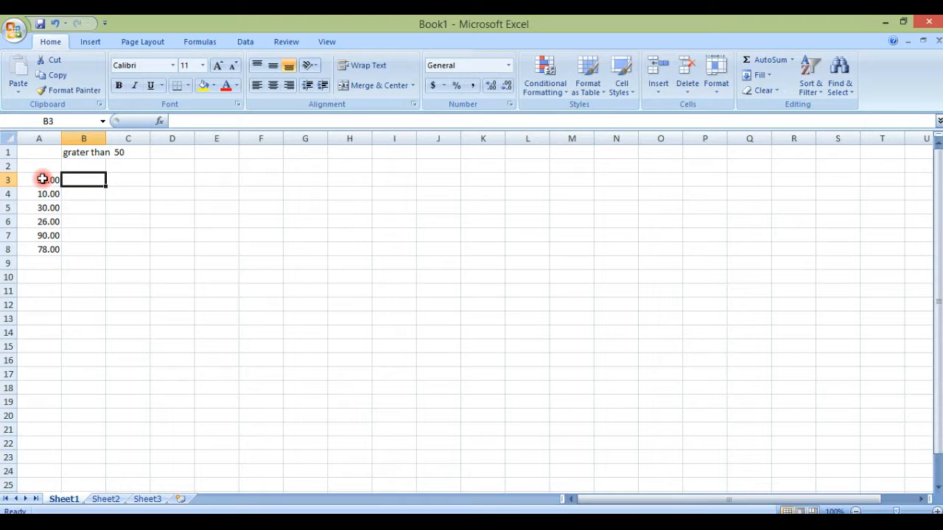
text(20)
key(Return)
text(10)
key(Return)
text(35)
key(Return)
text(45)
key(Return)
text(65)
key(Return)
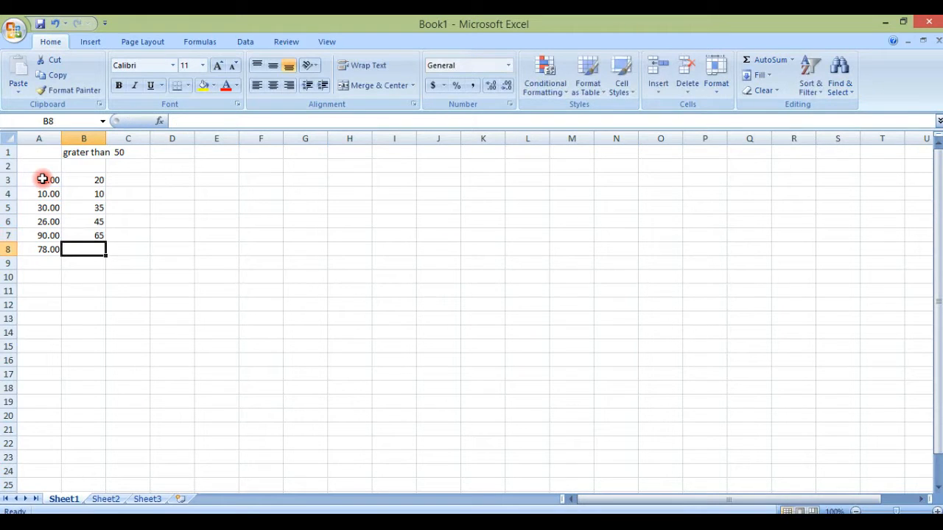
text(85)
key(Tab)
Fill cells C3 to C8 with the values 1050, 40, 51, 58, 90 and 65
key(Up)
key(Up)
key(Up)
key(Up)
key(Up)
text(1)
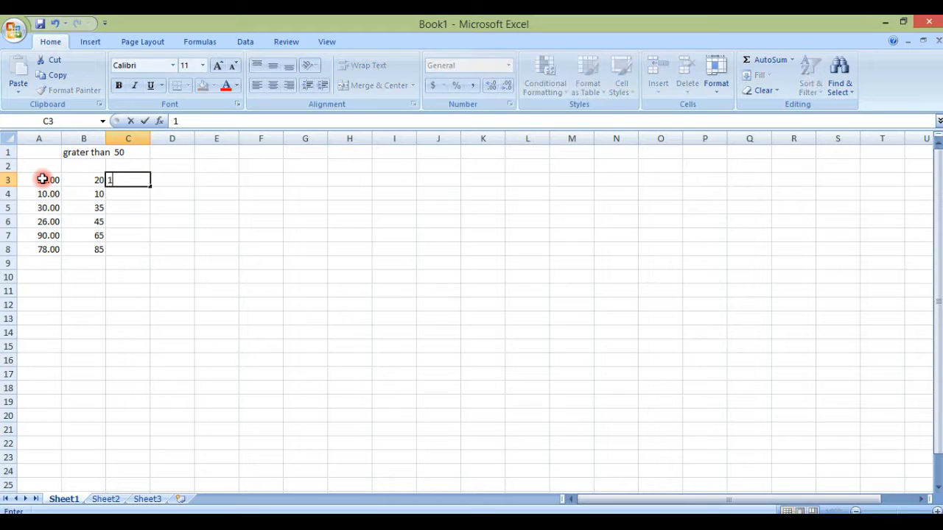
text(050)
key(Return)
text(40)
key(Return)
text(51)
key(Return)
text(58)
key(Return)
text(90)
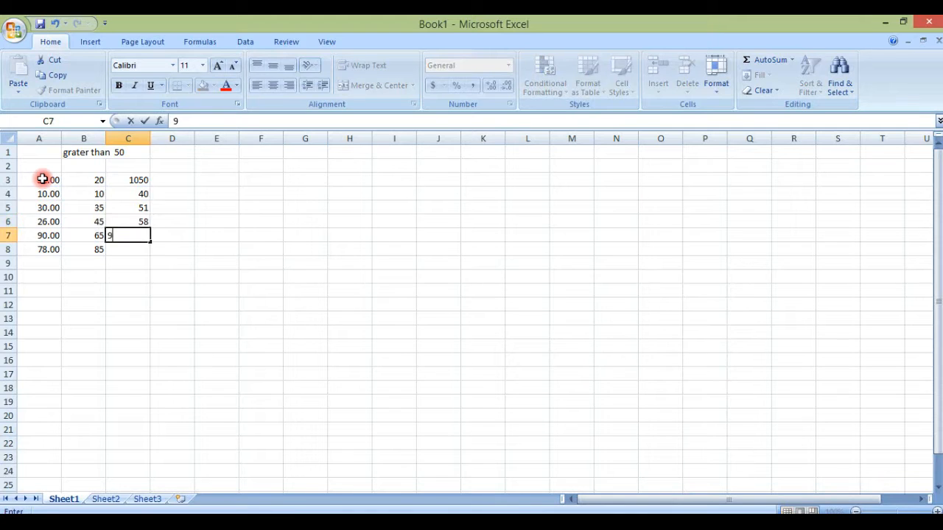
key(Return)
text(65)
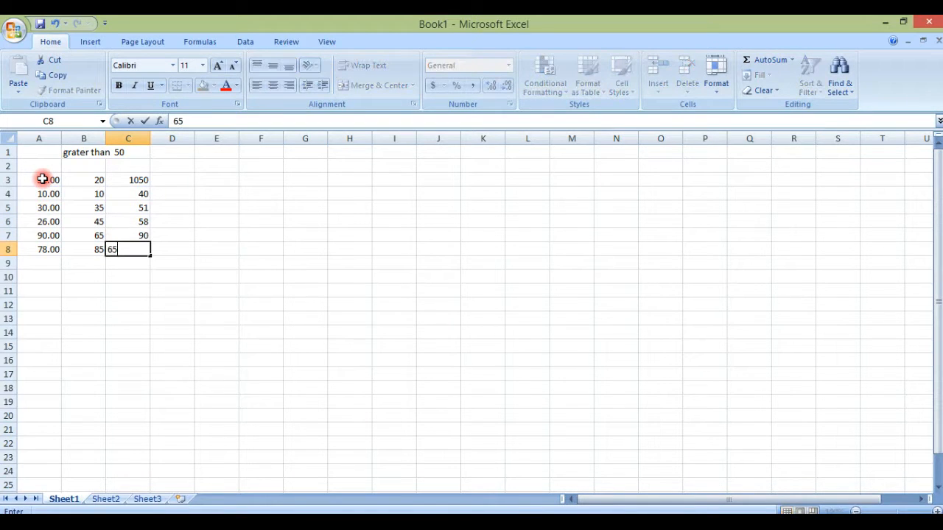
click(174, 246)
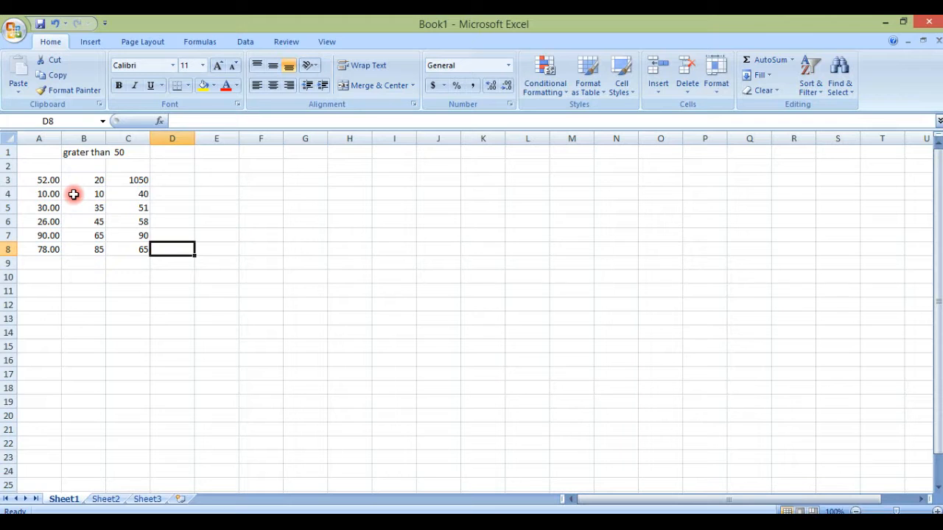
Apply the General number format to A3:A8 and change the value in cell C3 to 10
drag(47, 183, 43, 249)
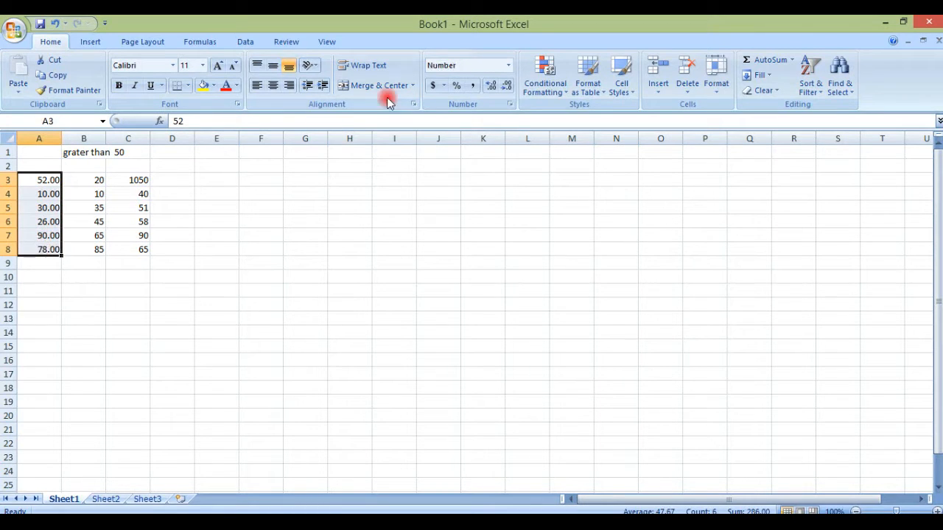
click(507, 65)
click(480, 91)
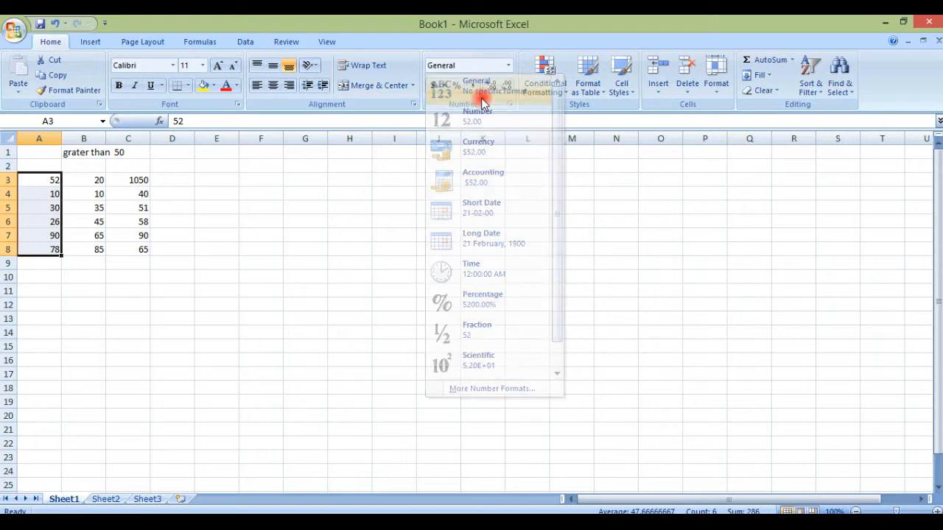
click(277, 210)
click(134, 180)
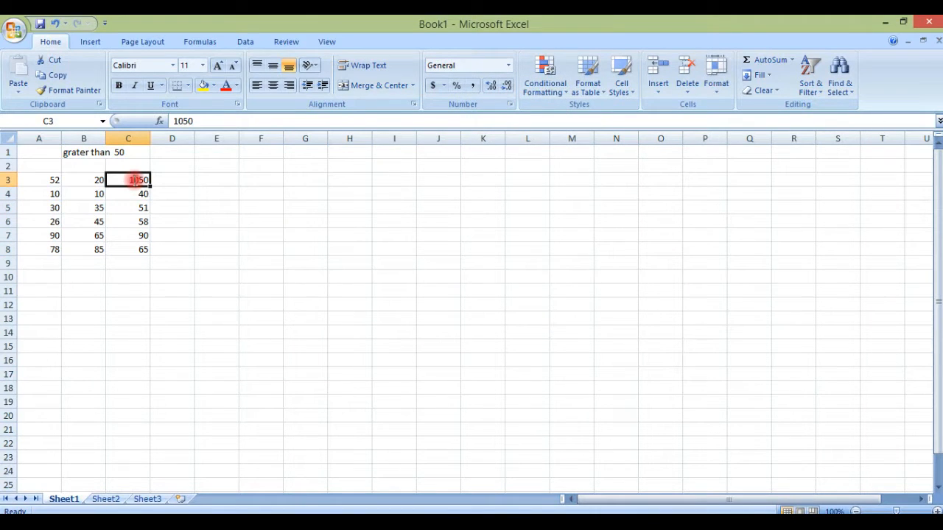
click(244, 231)
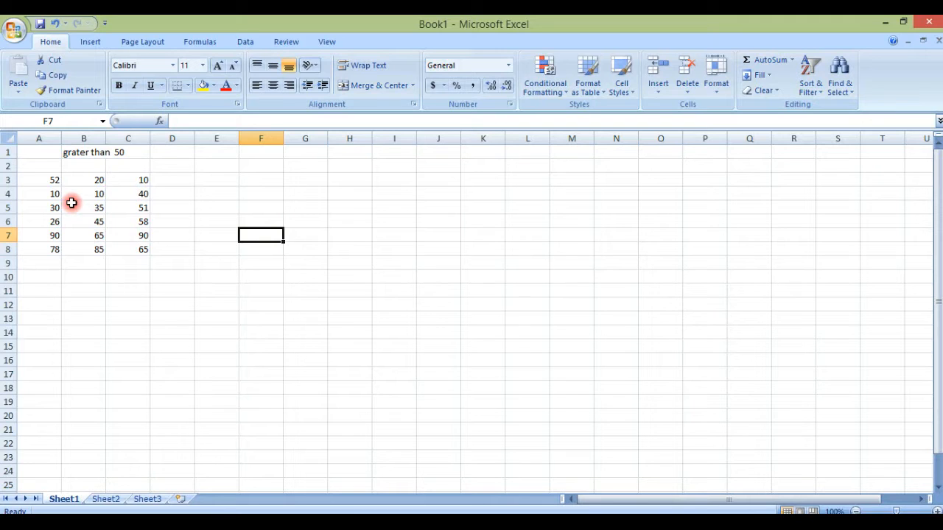
Set up a Greater Than highlight rule for the range A3:C8 with 50 as the threshold
drag(46, 177, 129, 248)
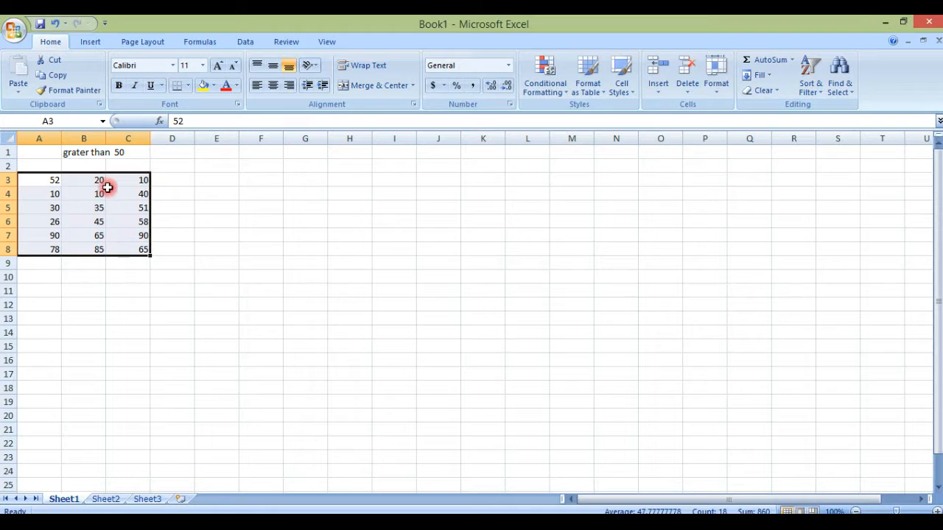
click(564, 93)
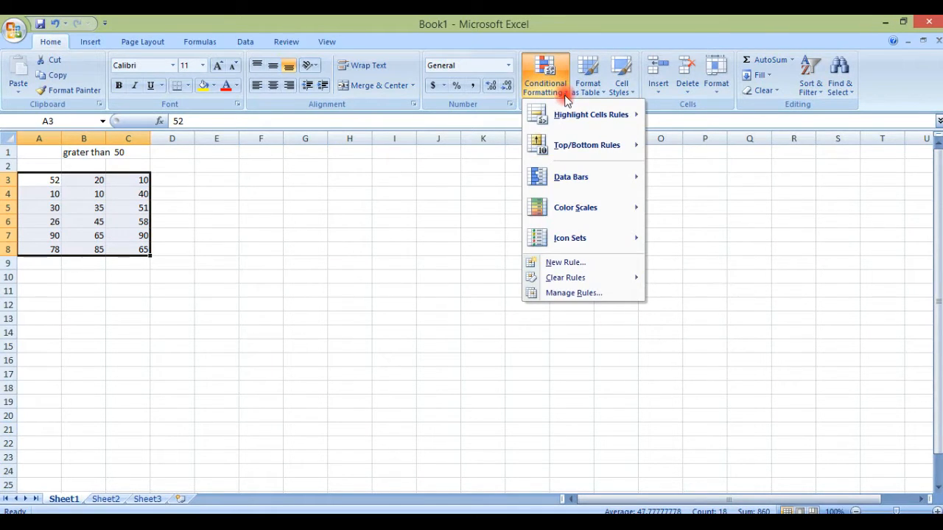
mouse_move(574, 122)
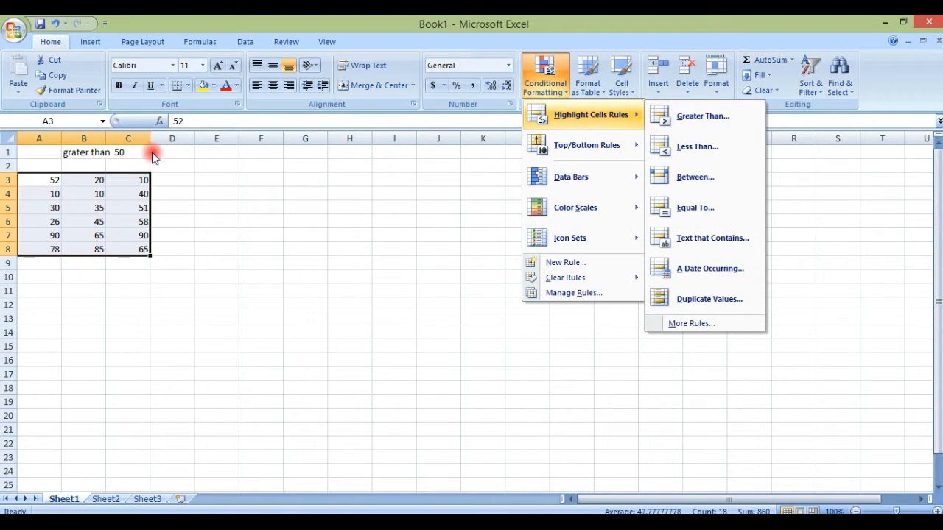
click(711, 118)
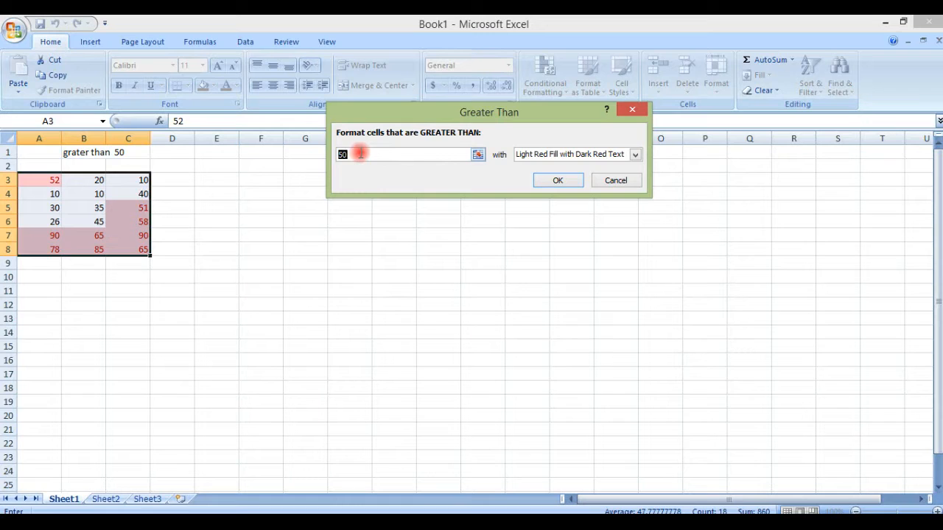
click(558, 182)
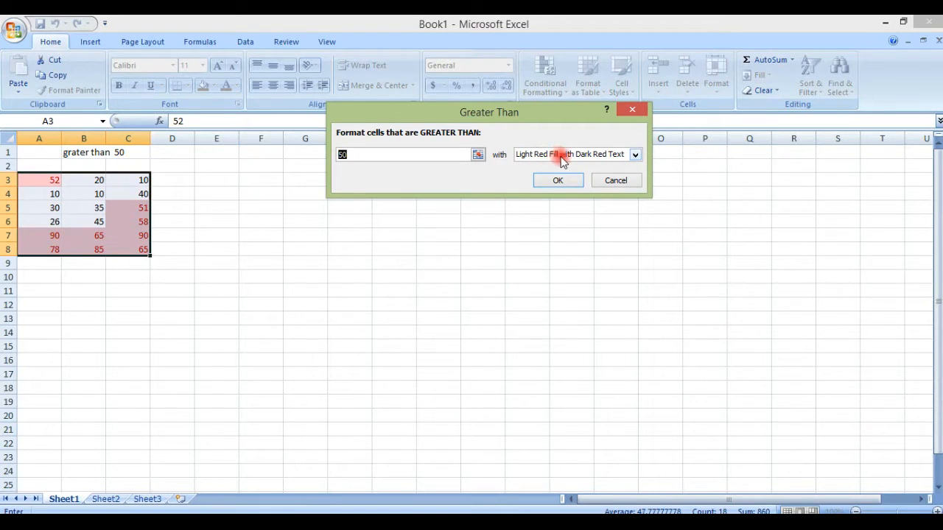
Give the Greater Than rule a custom format with an orange background fill
click(635, 155)
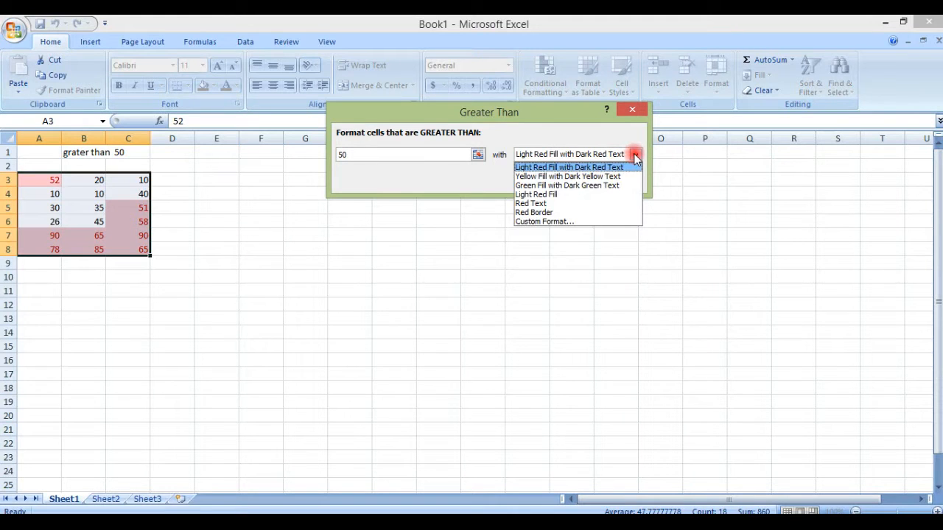
click(537, 222)
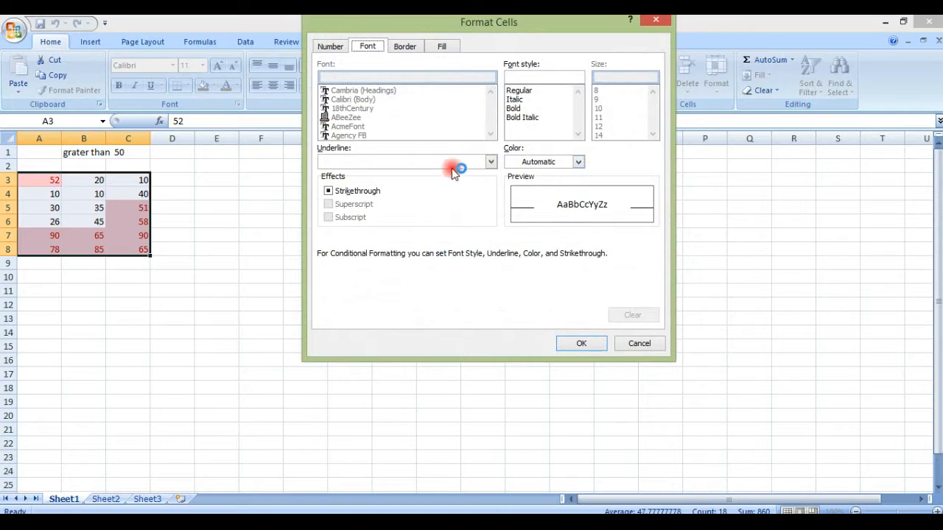
click(446, 47)
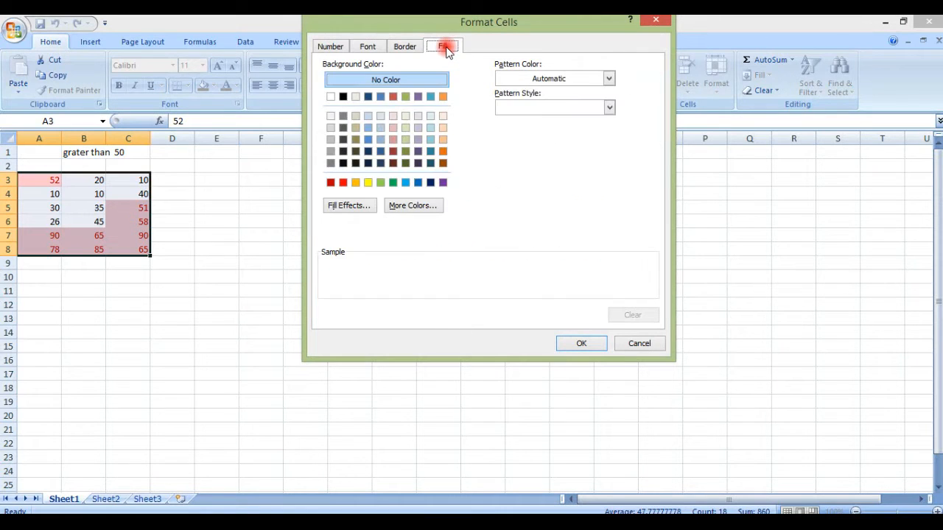
click(357, 182)
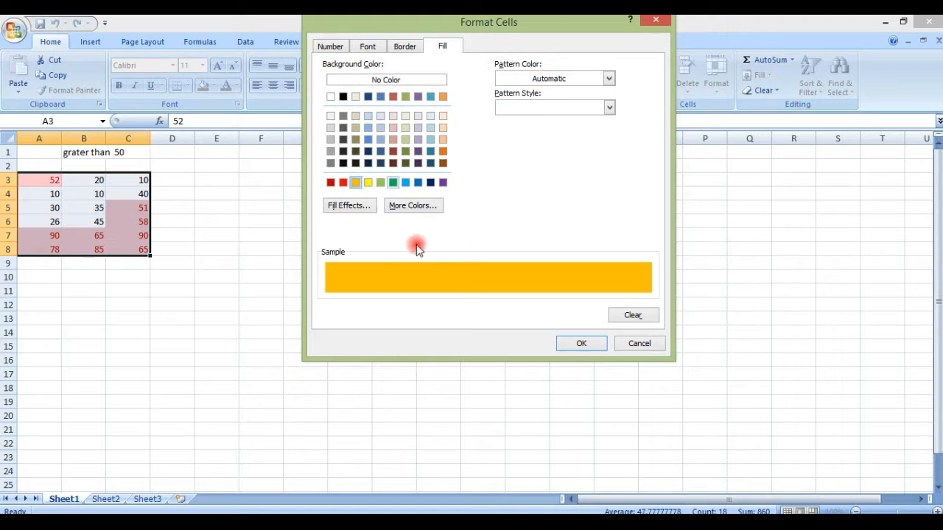
click(567, 345)
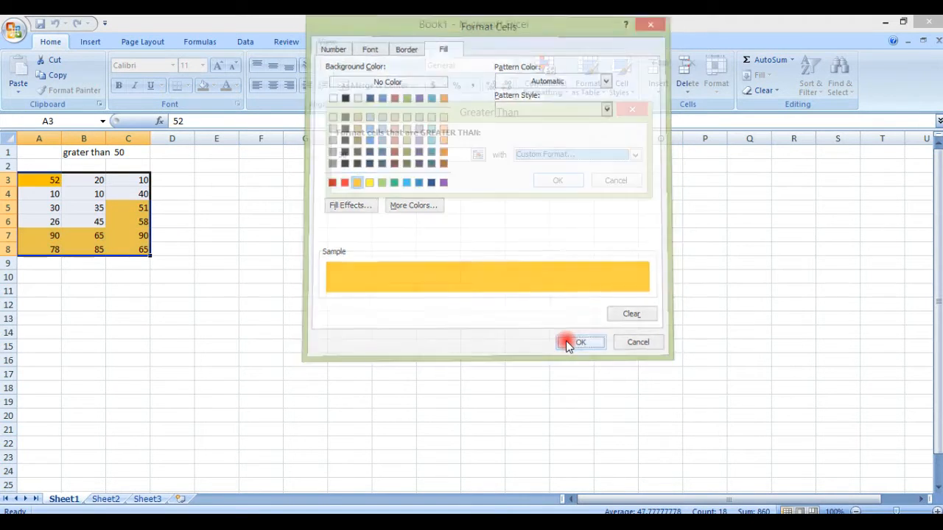
Apply the Greater Than rule, and change cell C3 to 53 and cell B7 to 40
click(554, 183)
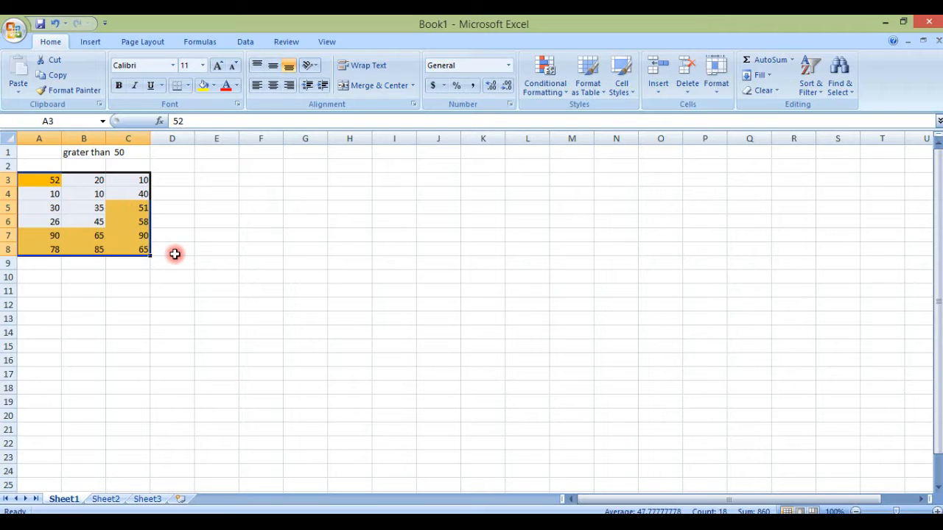
click(137, 182)
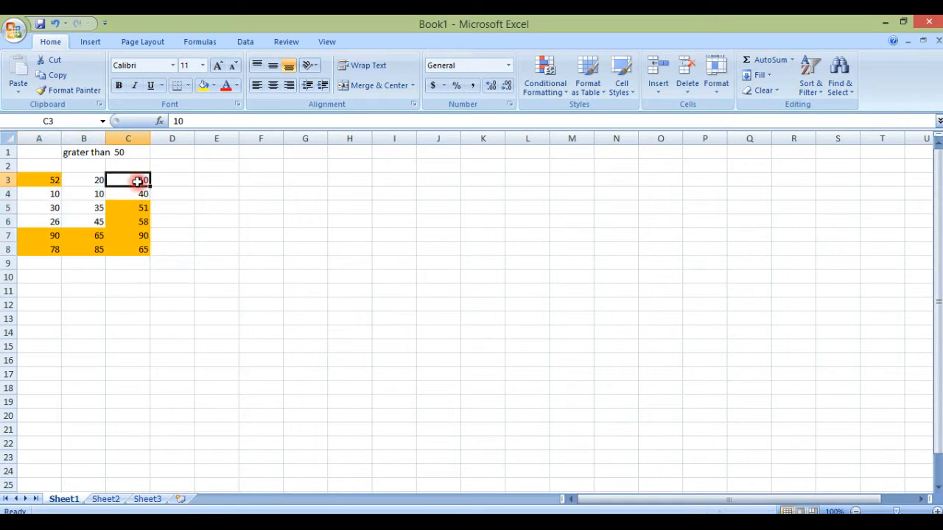
text(53)
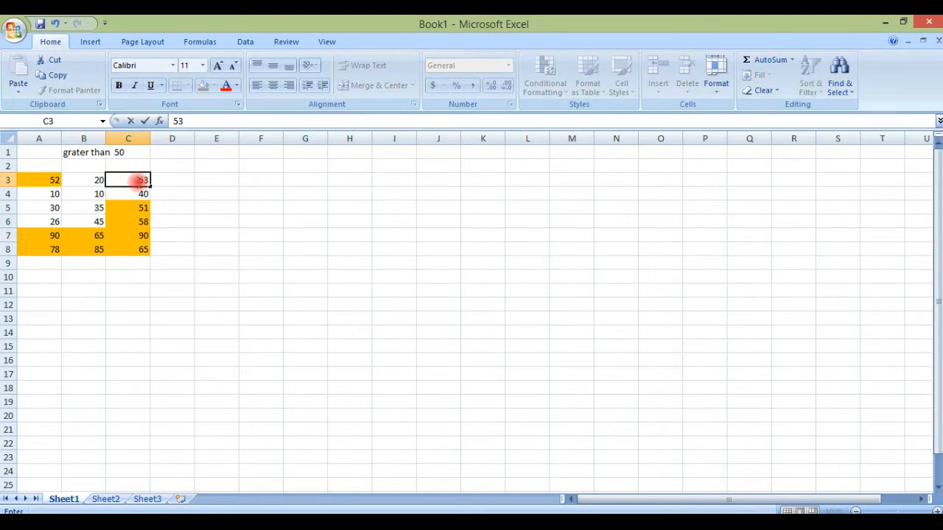
click(216, 192)
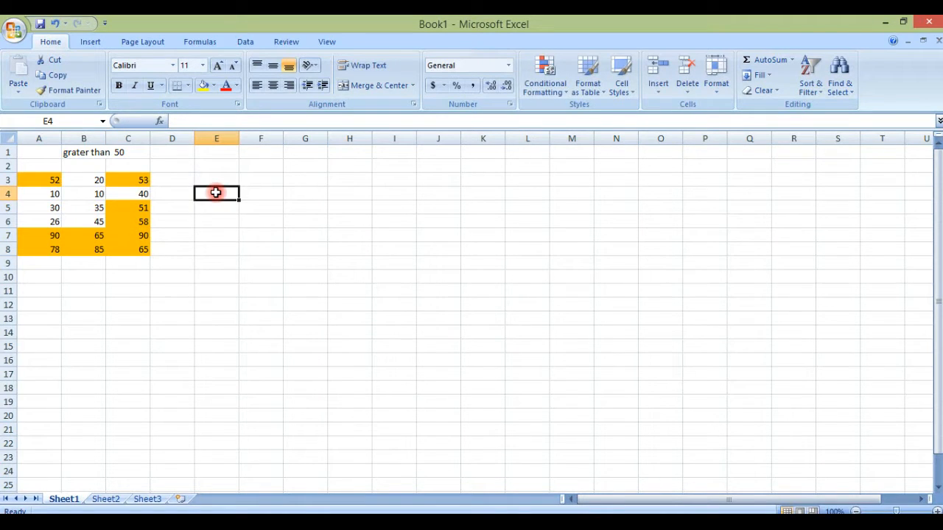
click(92, 235)
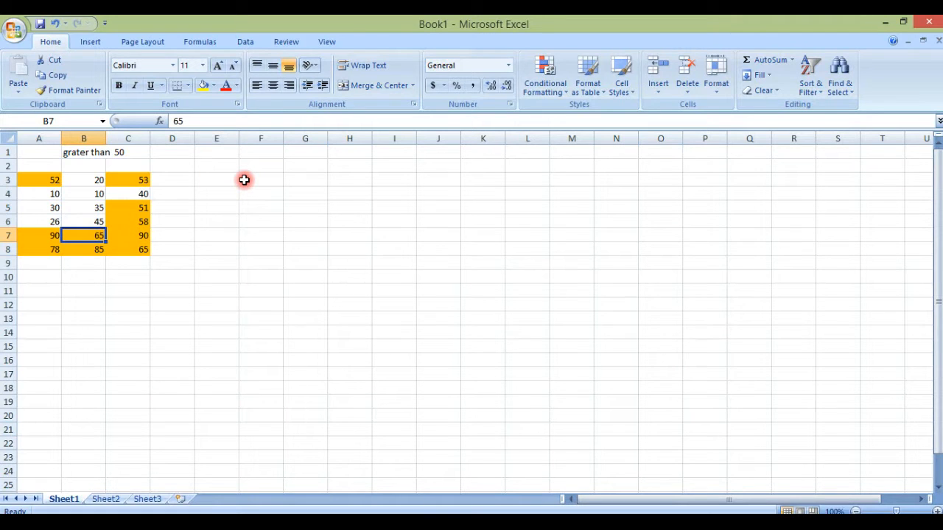
text(40)
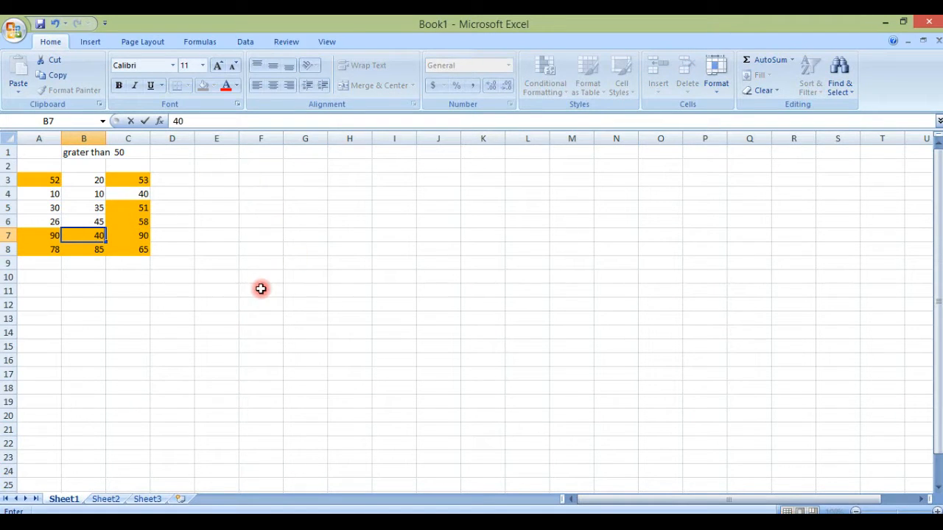
click(261, 289)
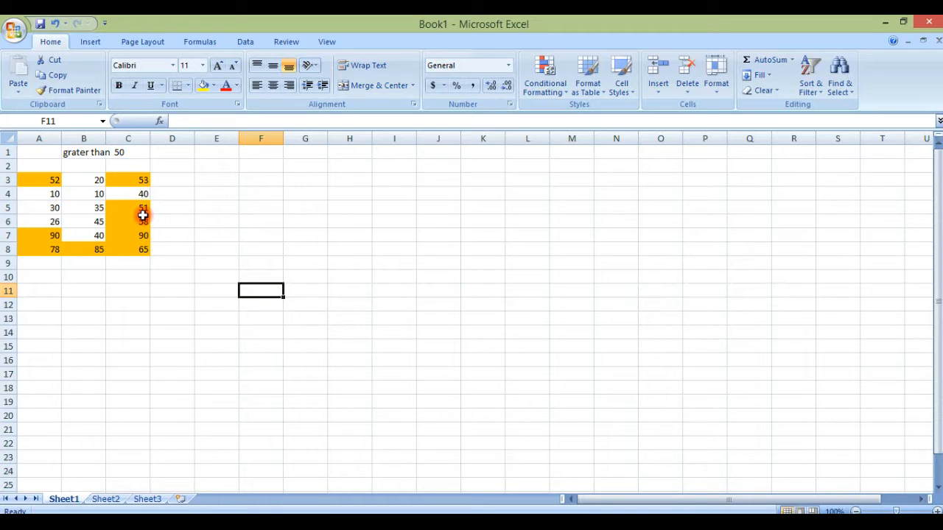
drag(35, 179, 118, 248)
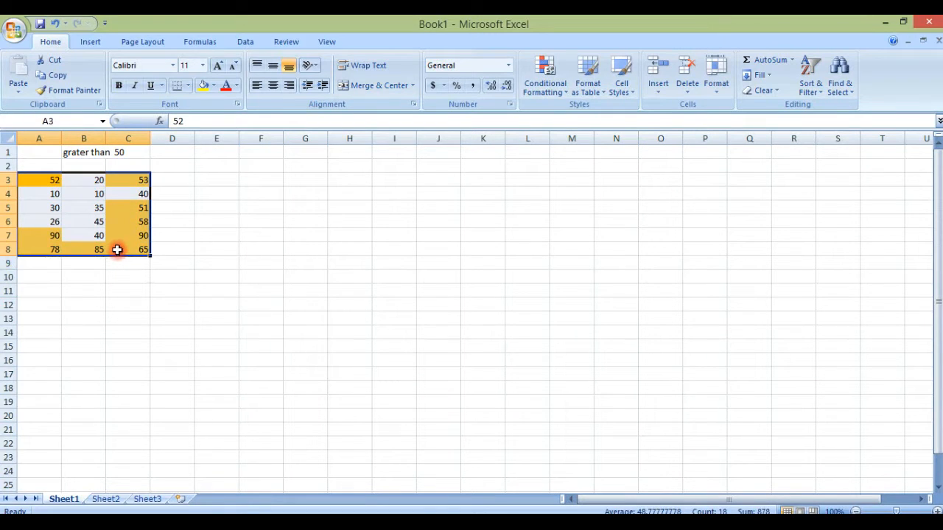
click(549, 83)
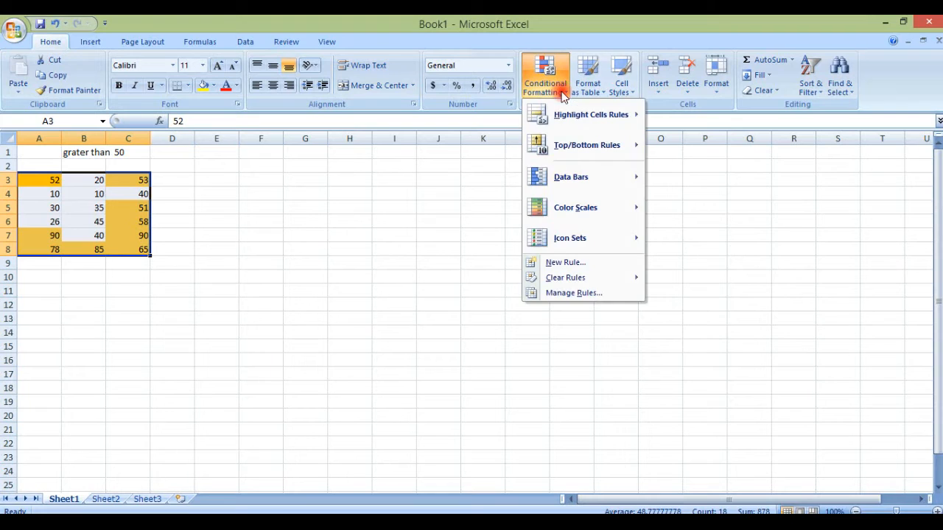
mouse_move(587, 125)
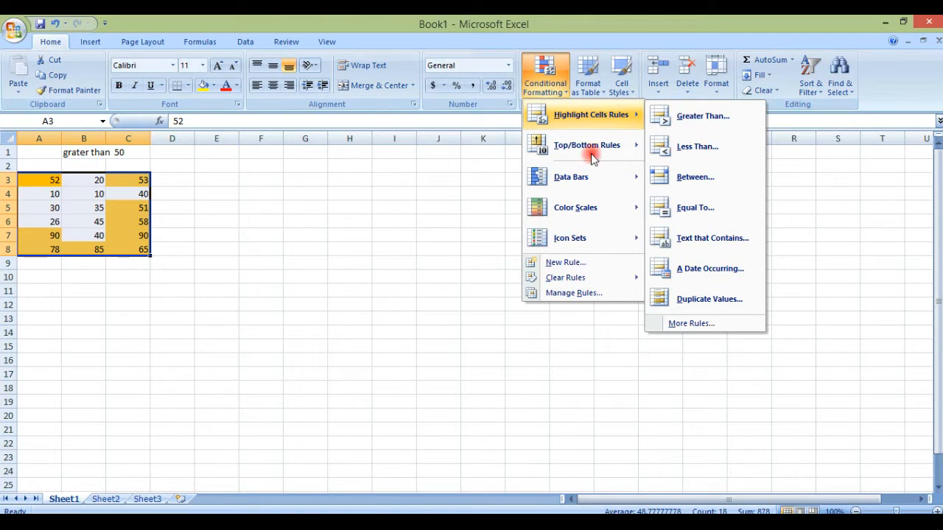
mouse_move(589, 147)
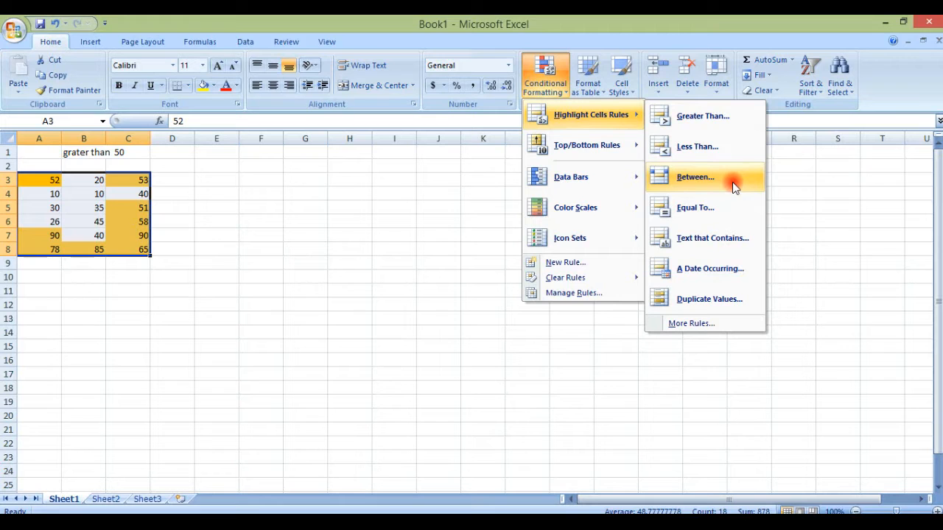
click(439, 182)
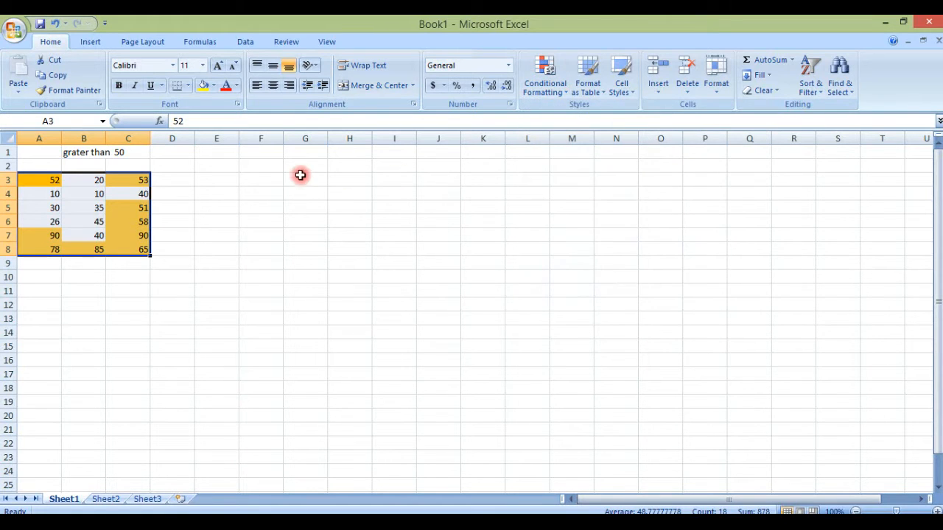
click(322, 151)
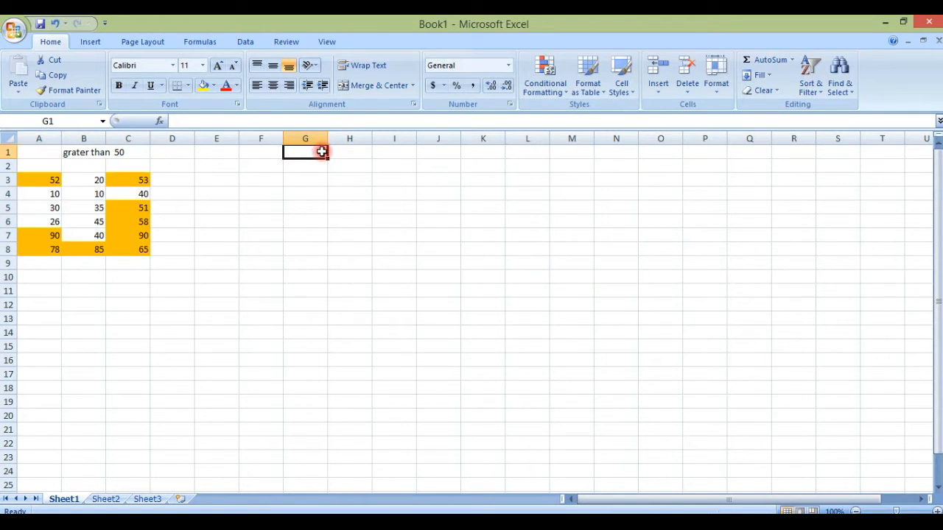
text(be)
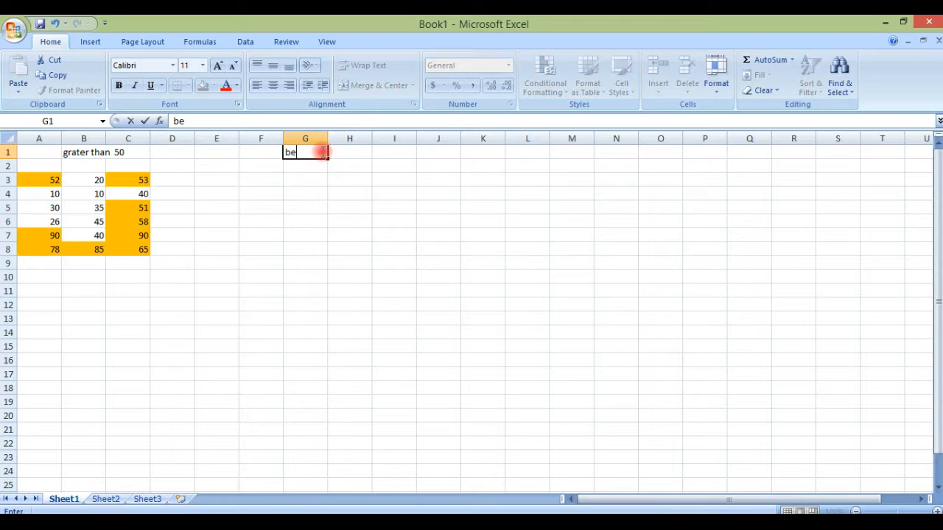
key(BackSpace)
key(BackSpace)
Copy the range A3:C8 to G3:I8 and clear the conditional formatting rules from the pasted cells
drag(39, 180, 110, 244)
key(ctrl+c)
click(300, 179)
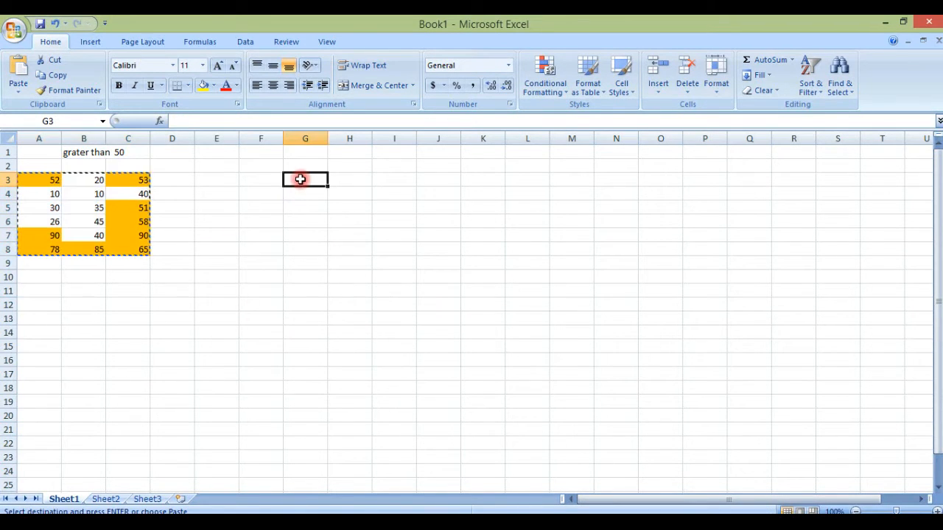
key(ctrl+v)
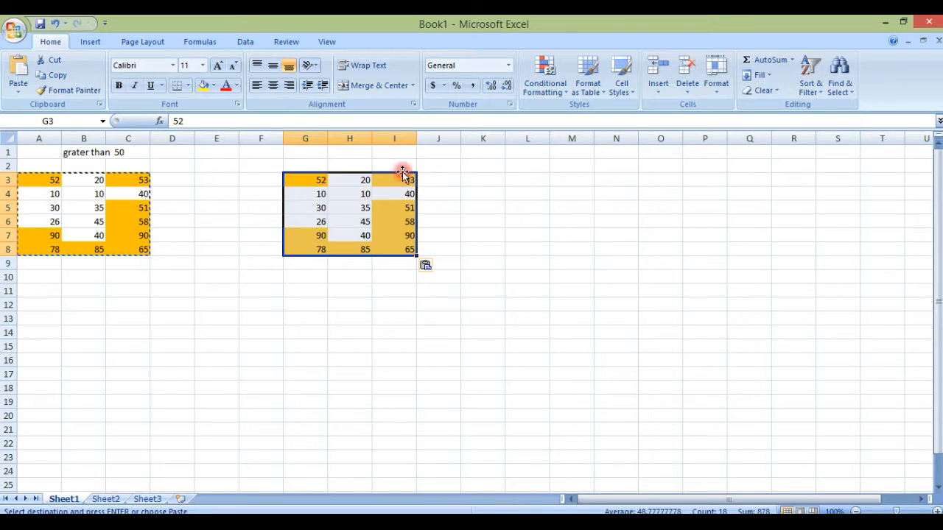
click(565, 95)
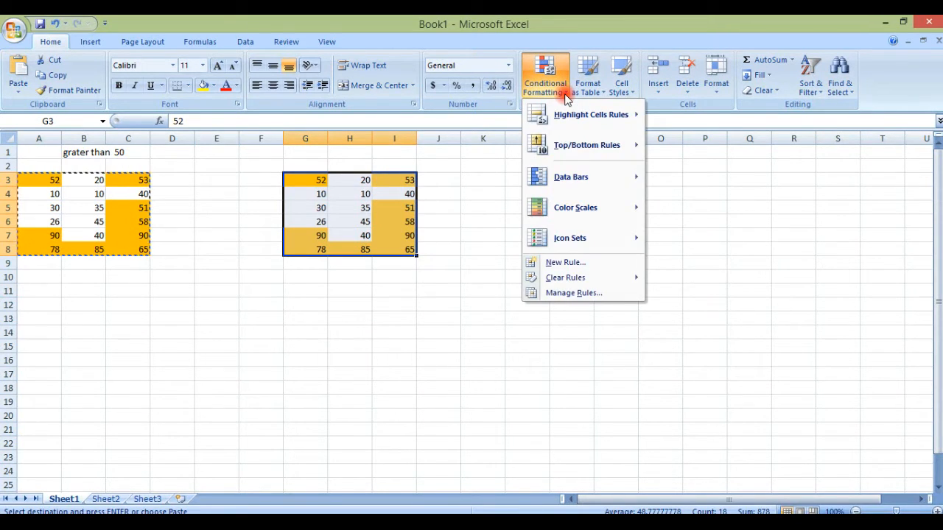
mouse_move(564, 276)
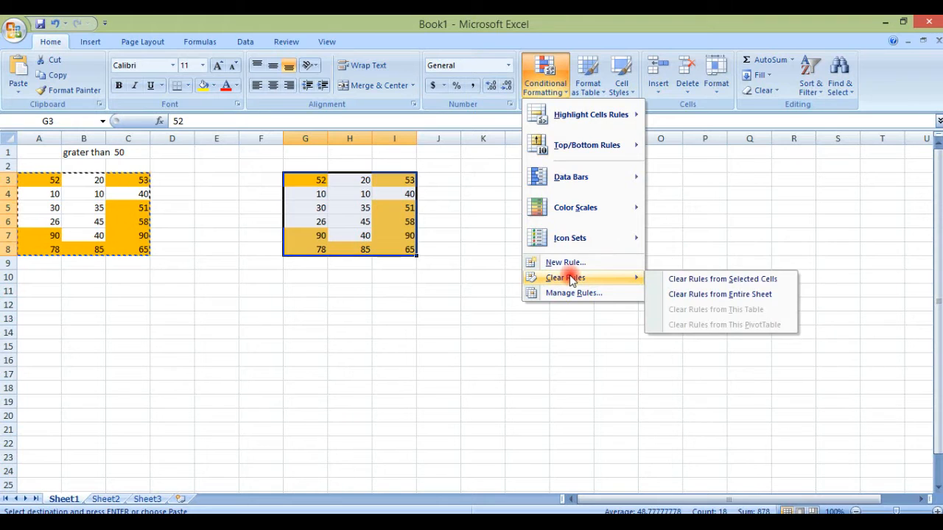
click(689, 280)
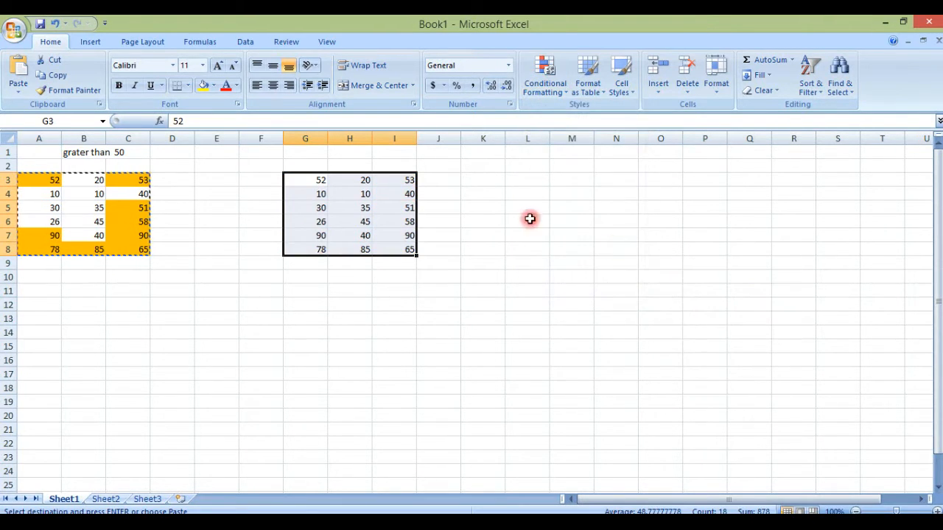
Highlight values between 20 and 50 in G3:I8 with Green Fill with Dark Green Text
click(569, 100)
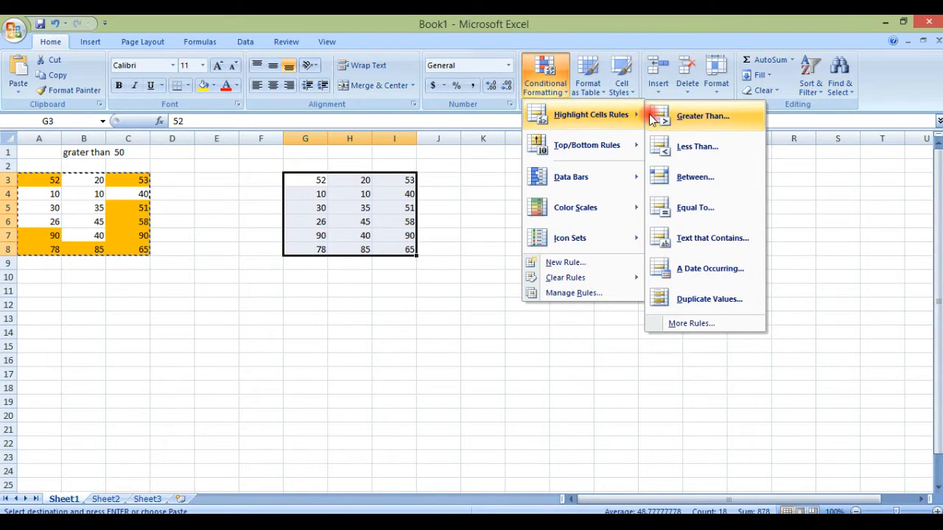
click(694, 179)
drag(490, 117, 498, 72)
text(20)
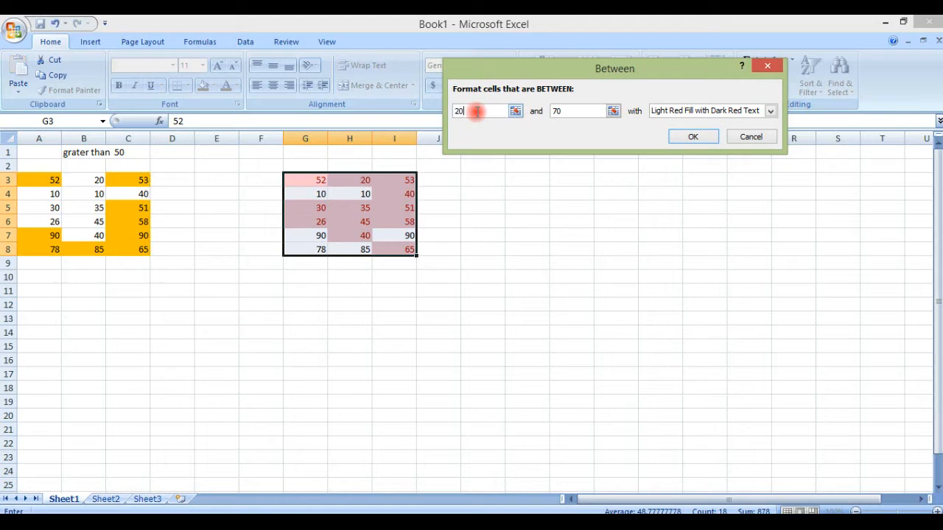
double_click(558, 111)
text(50)
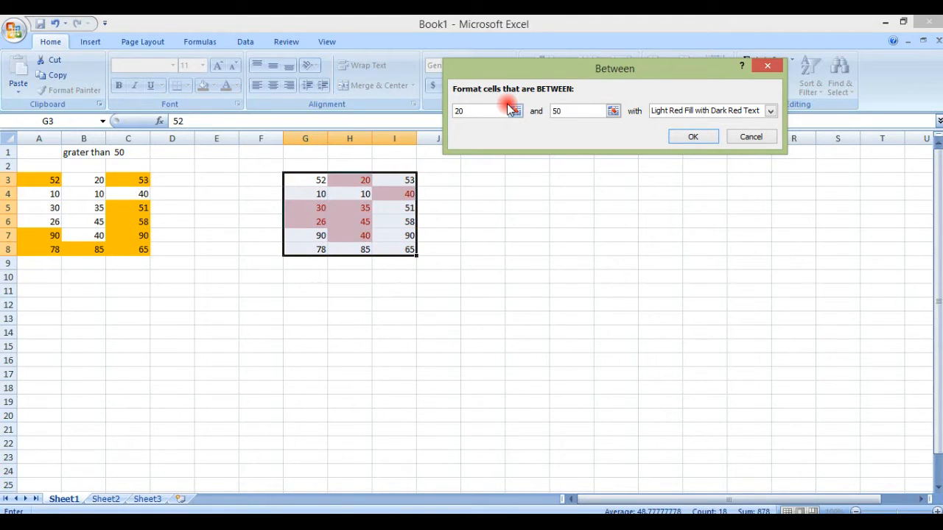
click(692, 110)
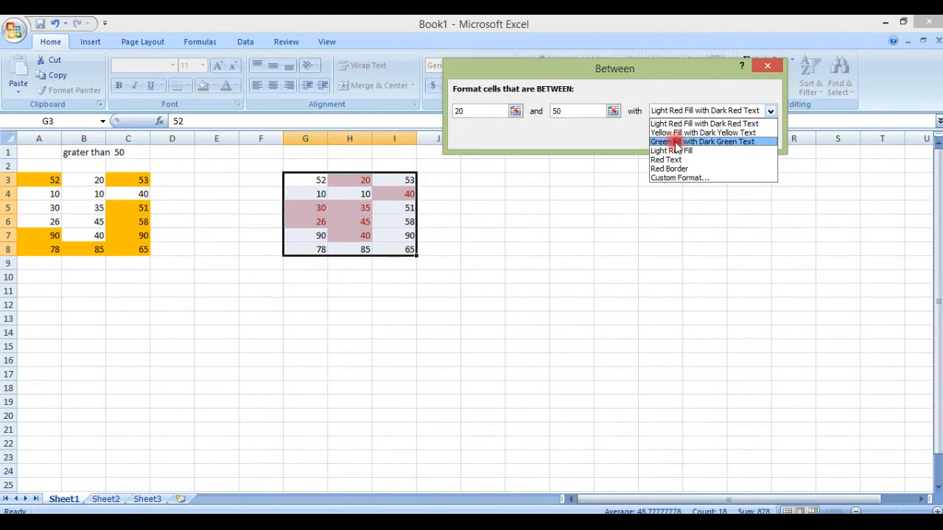
click(677, 141)
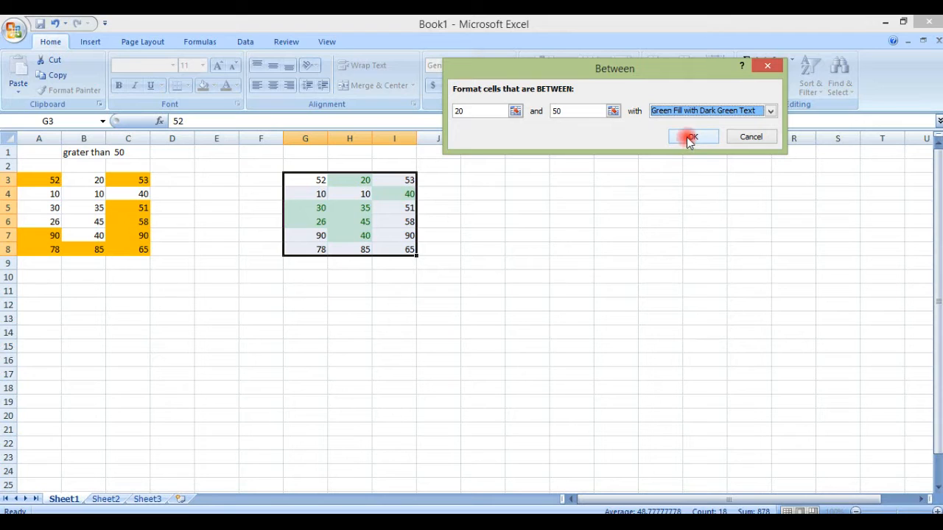
click(690, 137)
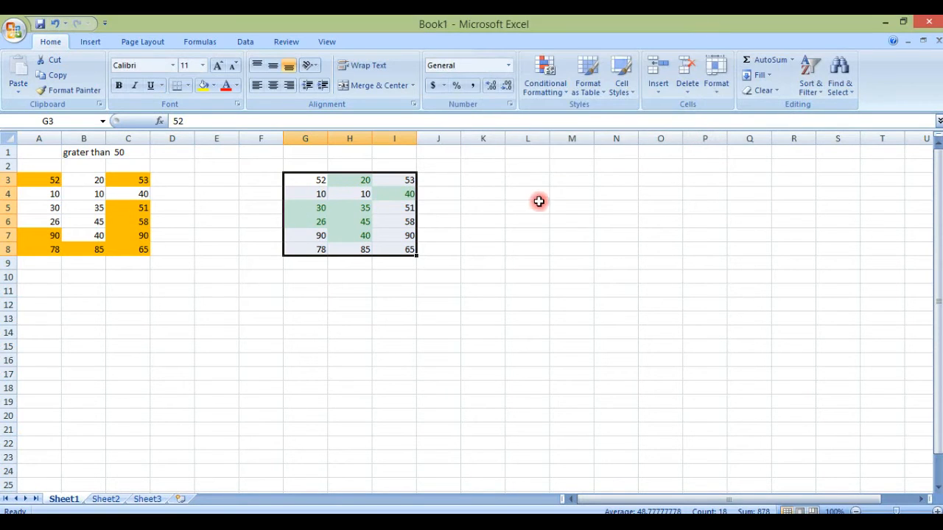
click(531, 204)
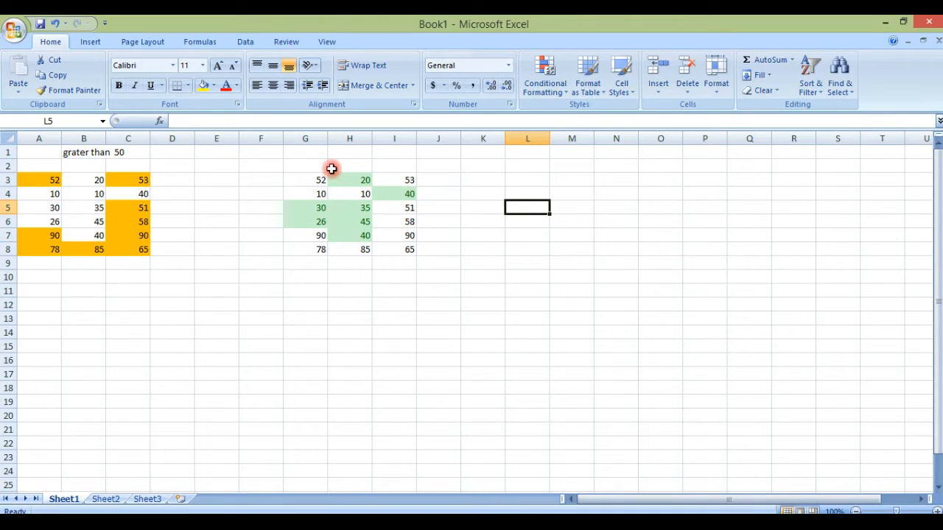
Enter the heading "between 20-50" in cell H1 above the second data block
click(332, 152)
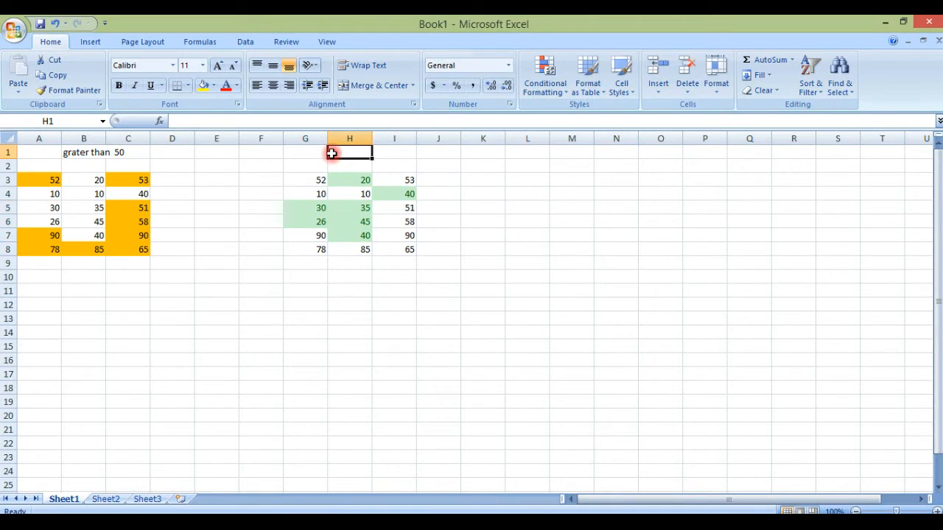
text(be)
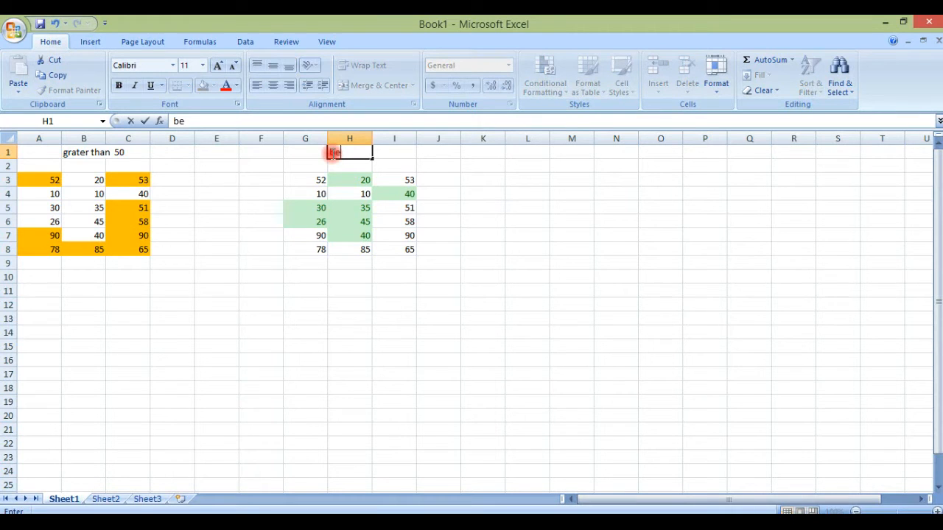
text(tween 20-50)
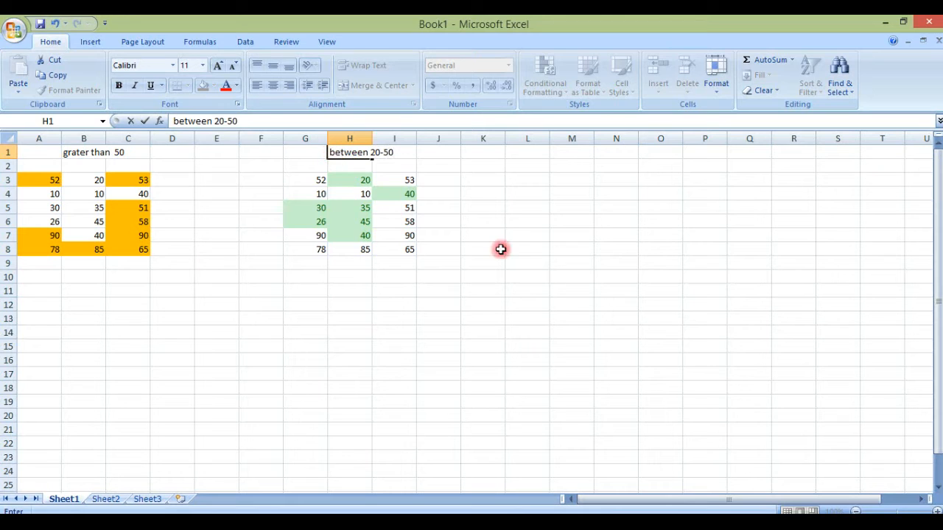
click(571, 299)
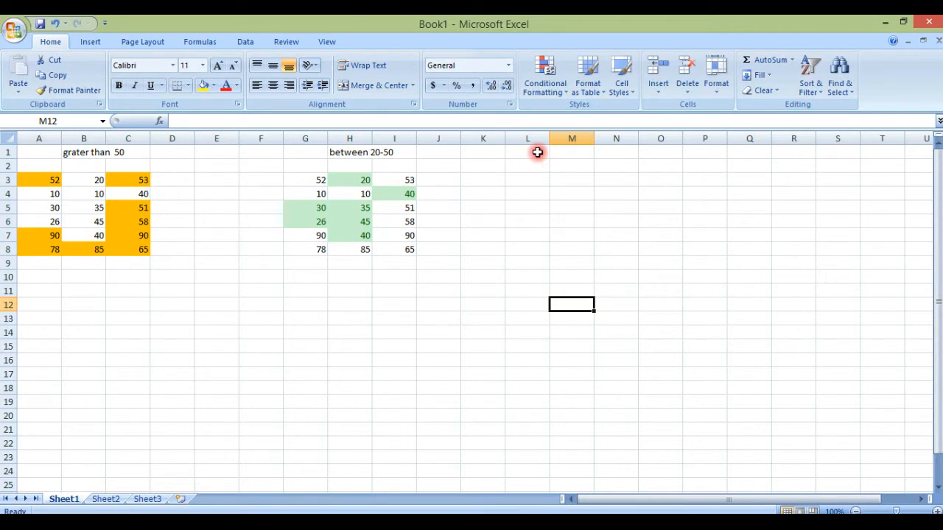
click(567, 96)
mouse_move(582, 118)
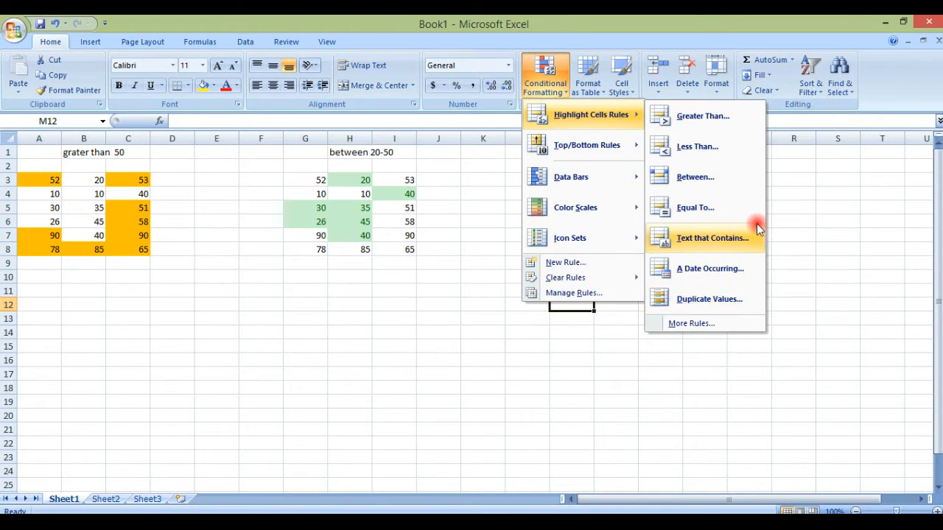
click(798, 218)
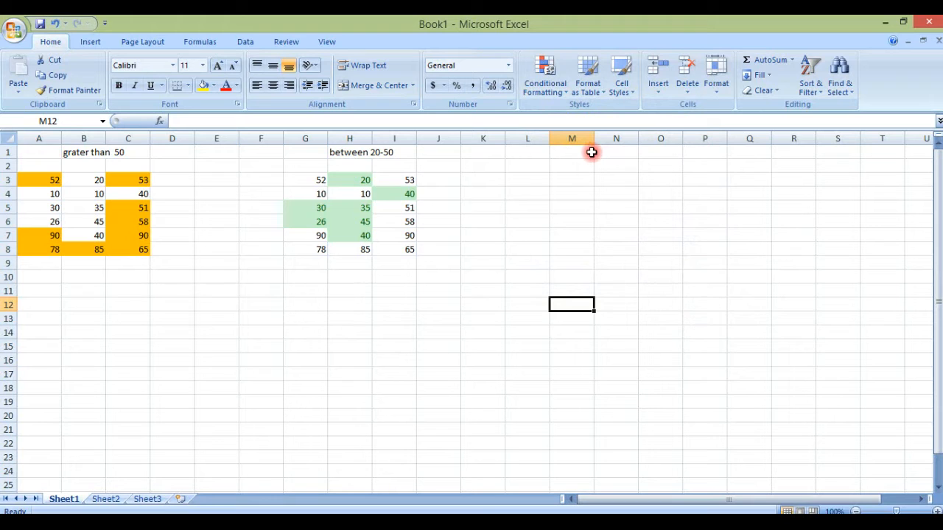
Enter the heading "word that contain - x" in cell M1
click(588, 152)
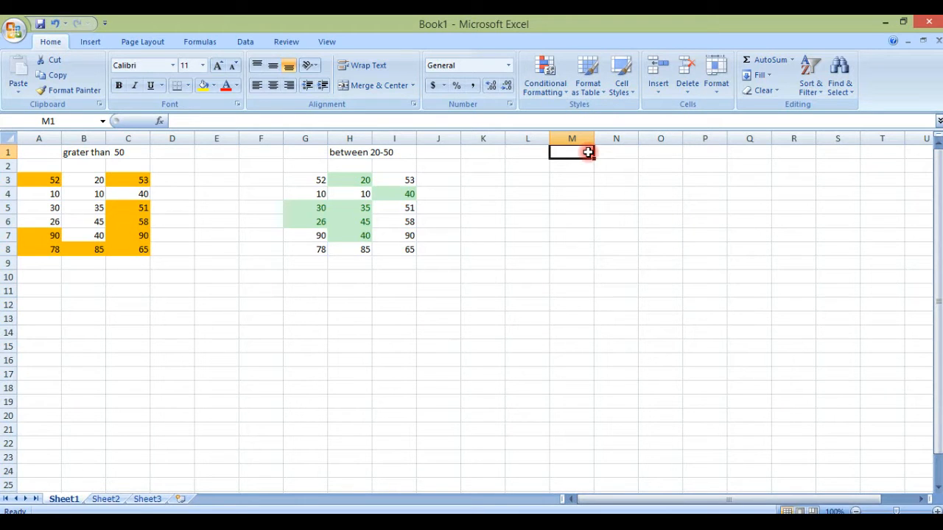
text(word t)
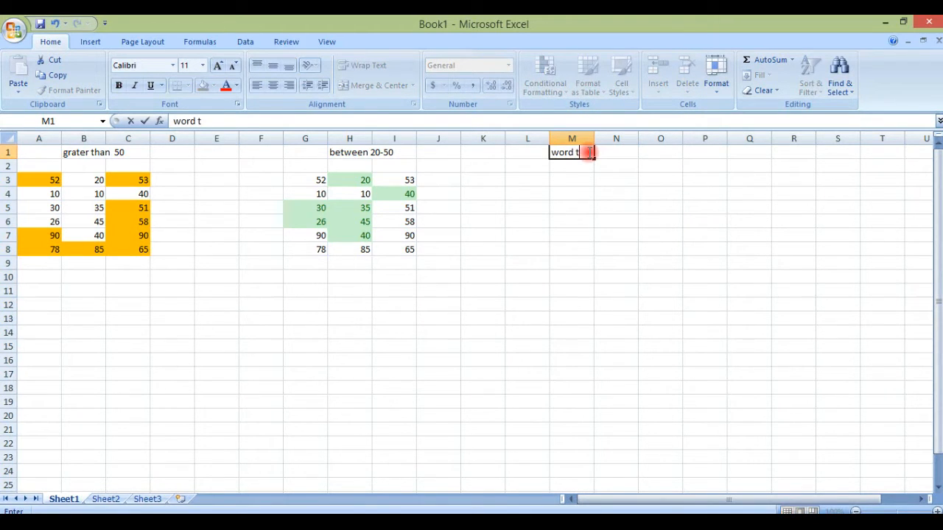
text(hat contain)
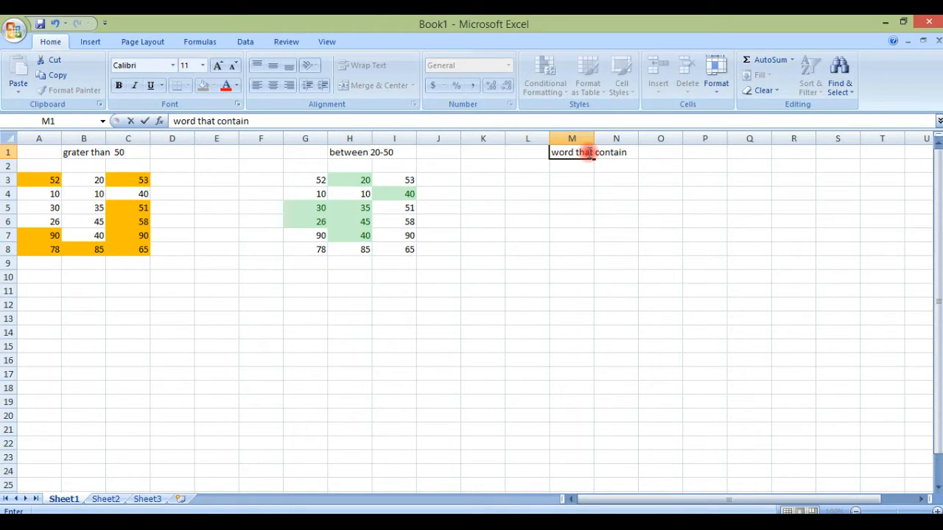
text(-)
text(x)
Enter the words apple, boy and toy in cells M3, N3 and O3
click(569, 180)
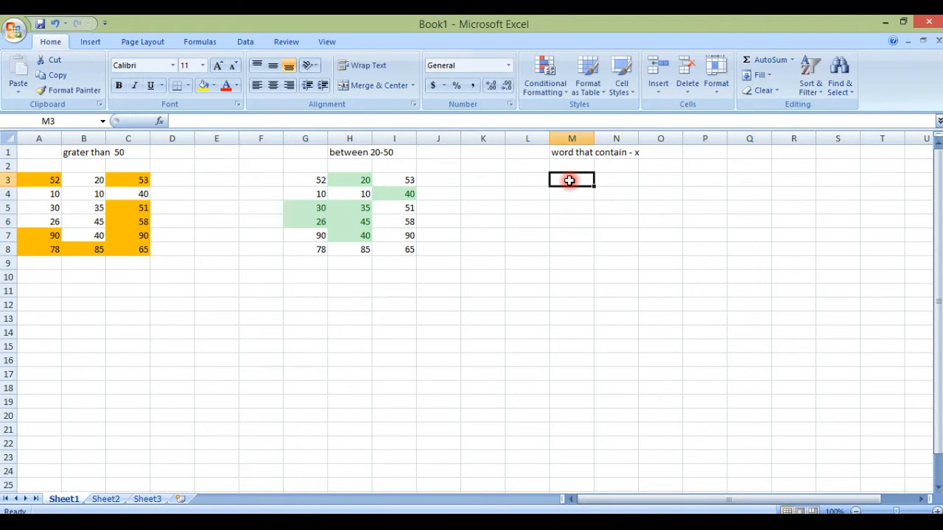
text(apple)
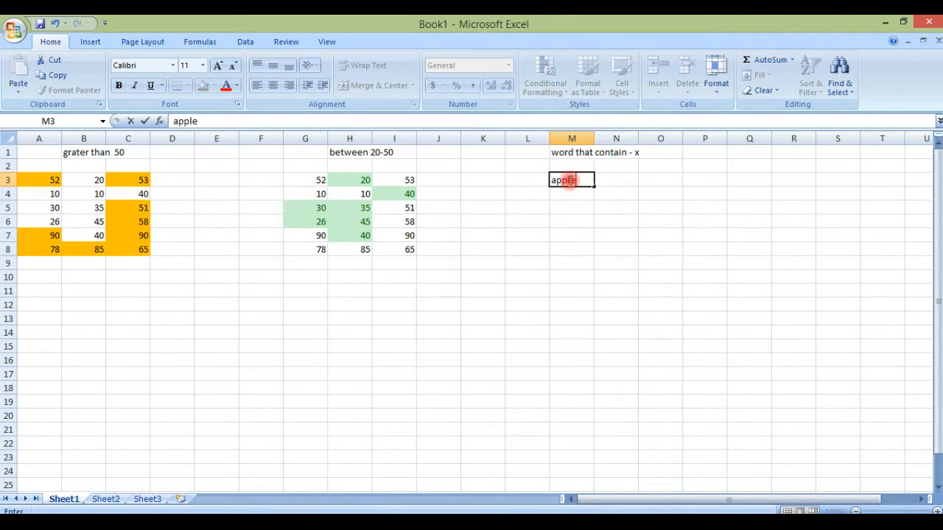
text(boy)
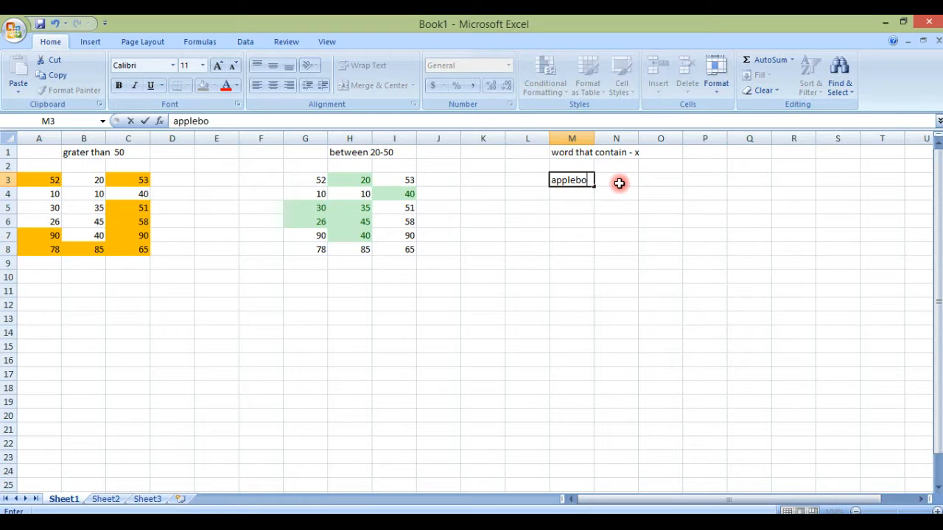
key(BackSpace)
key(BackSpace)
key(BackSpace)
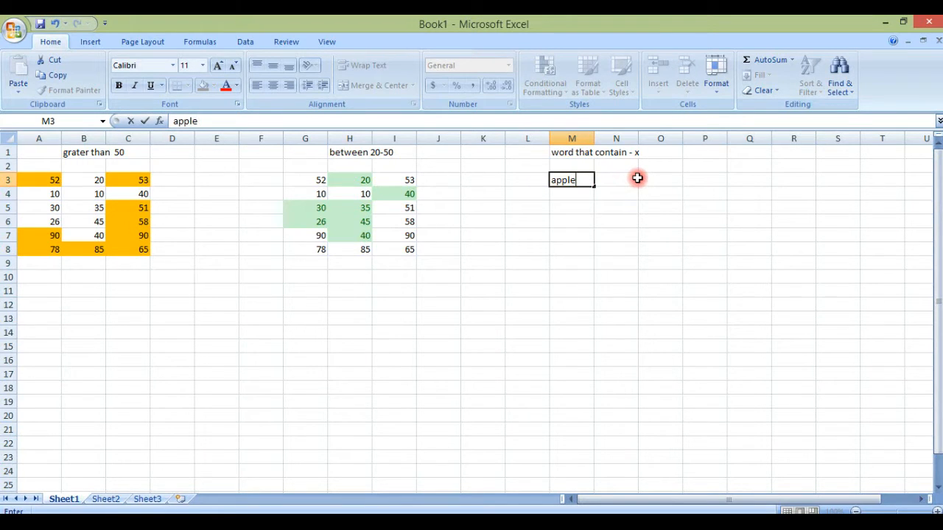
click(637, 178)
text(boy)
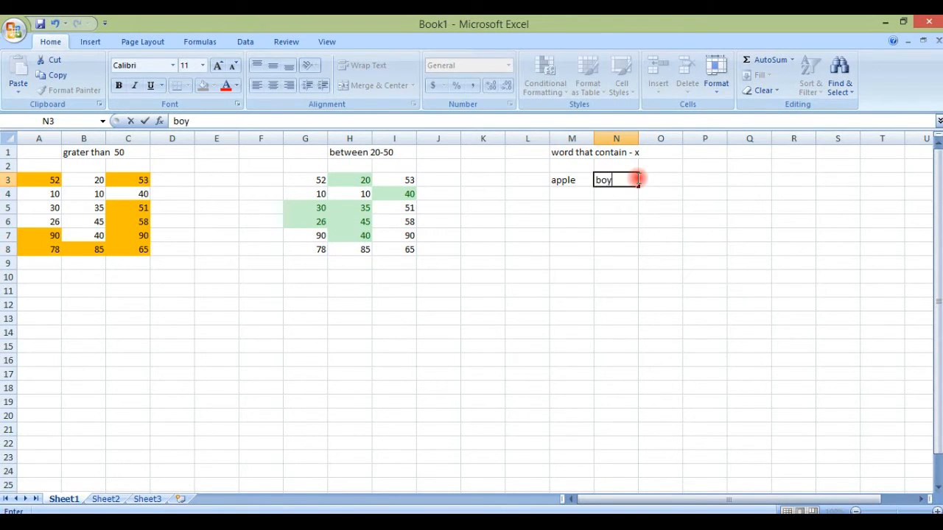
click(641, 179)
text(toy)
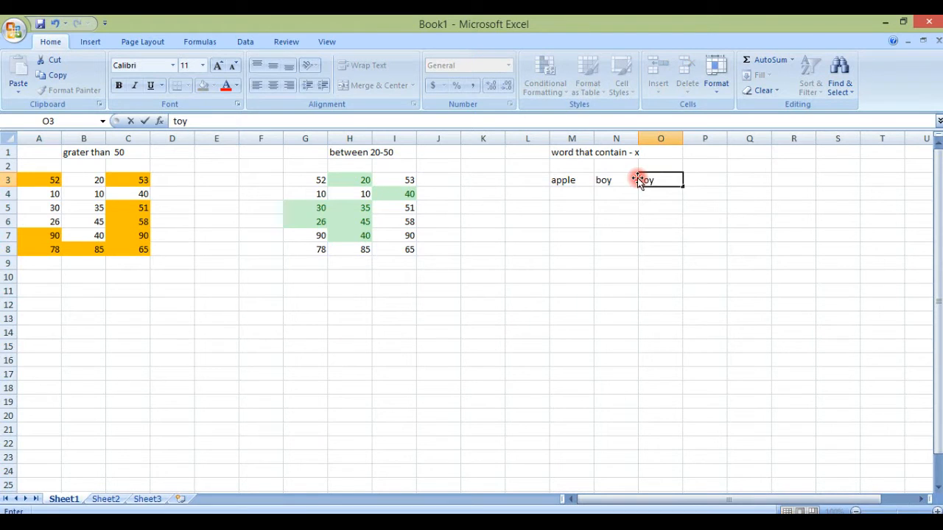
key(Return)
Fill cells M4, N4 and O4 with the words wax, cry and max
key(Left)
key(Left)
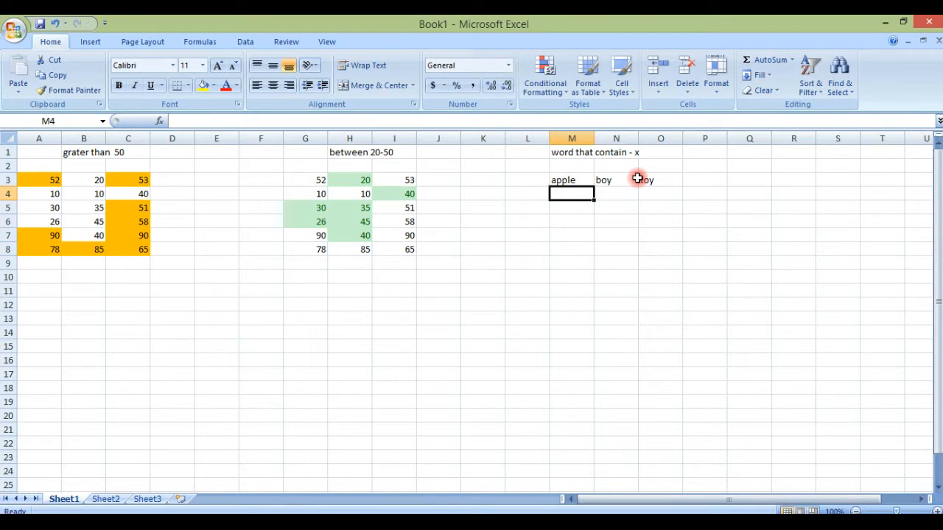
text(wax)
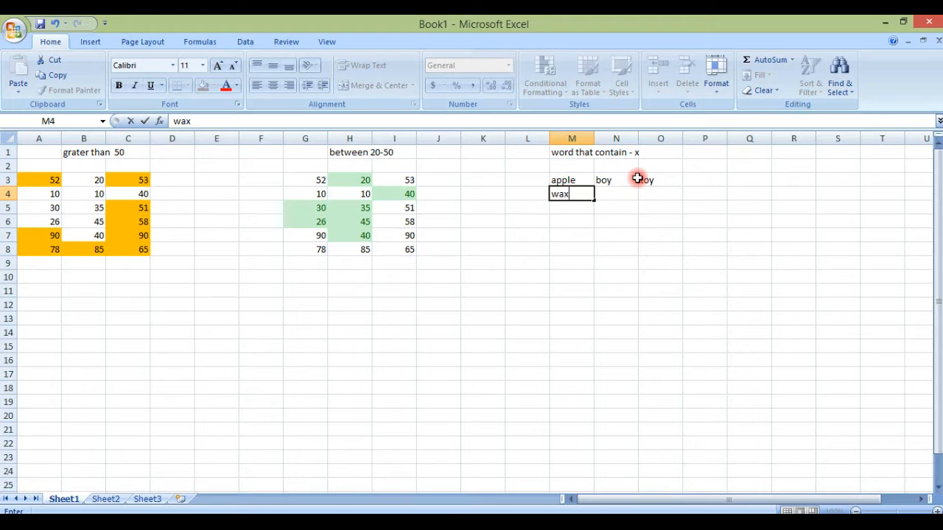
key(Tab)
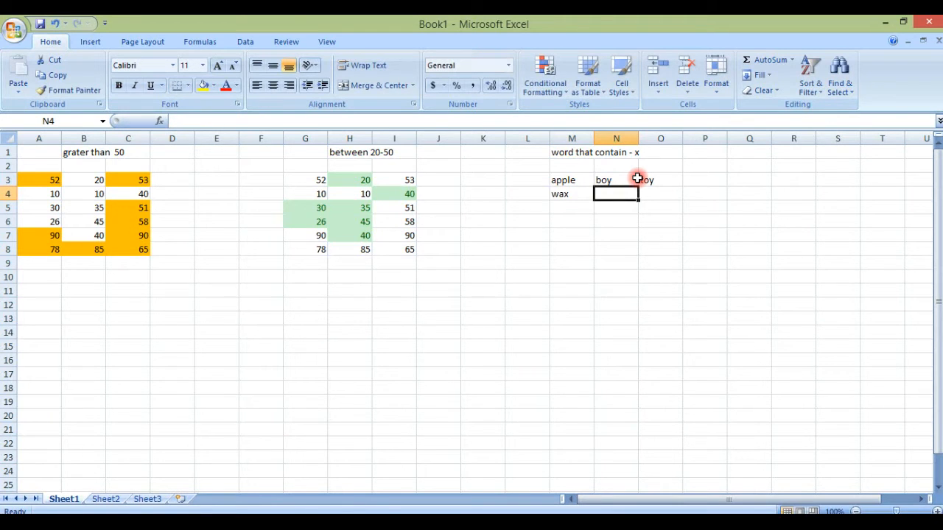
text(cry)
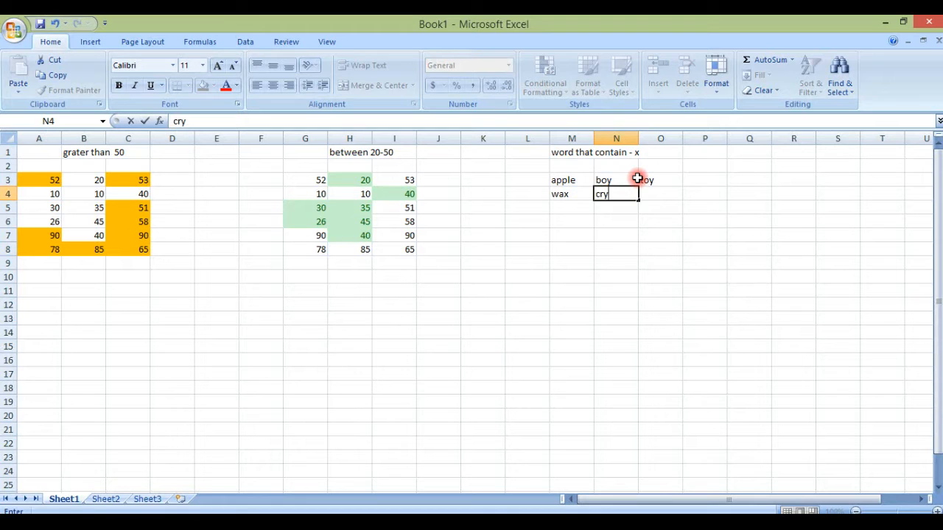
key(Tab)
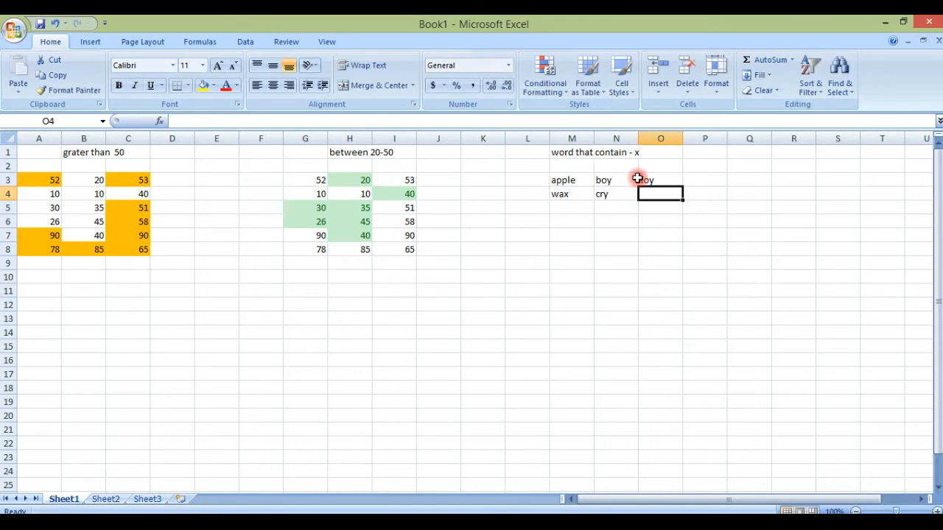
text(max)
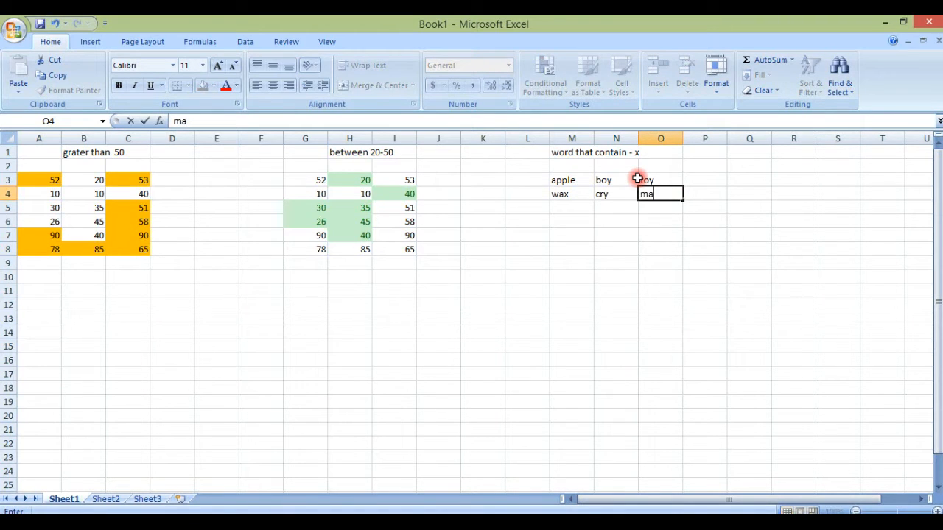
key(Return)
Add the words night, x-ray and banana in cells M5, N5 and O5
key(Left)
key(Left)
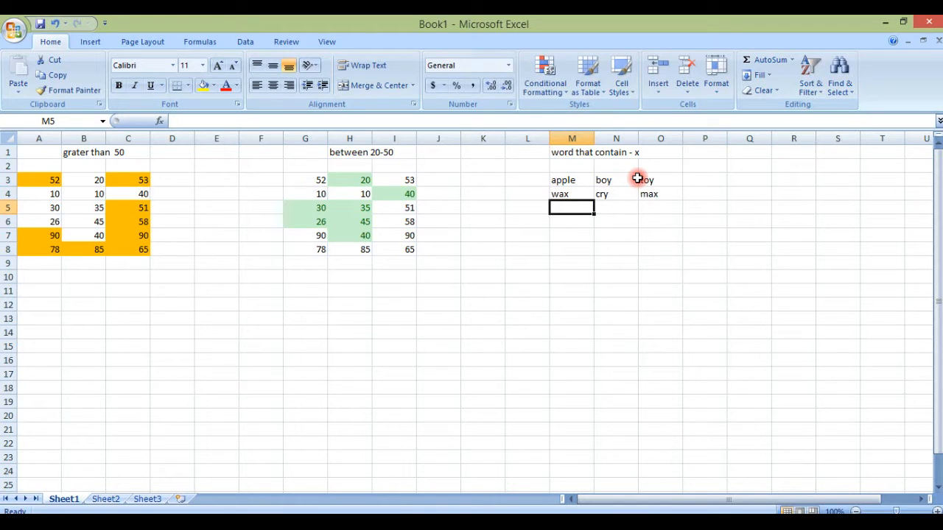
text(night)
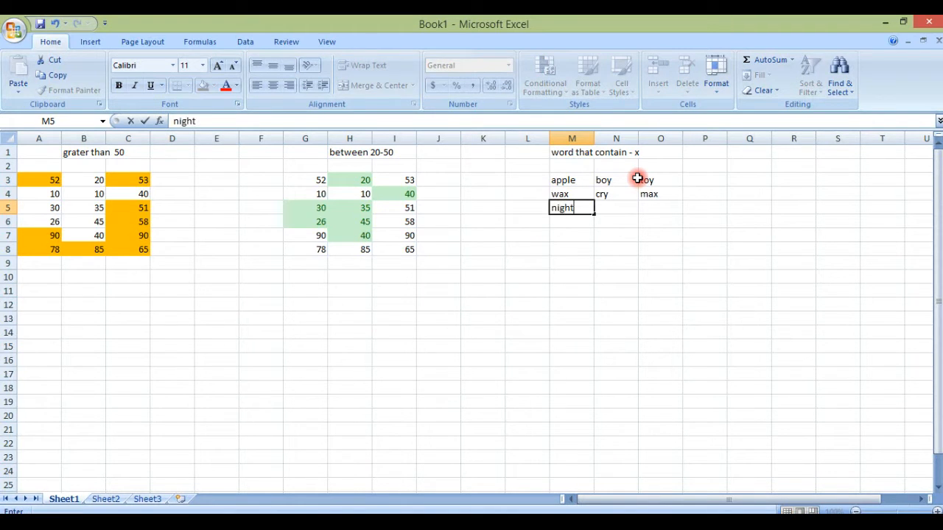
key(Tab)
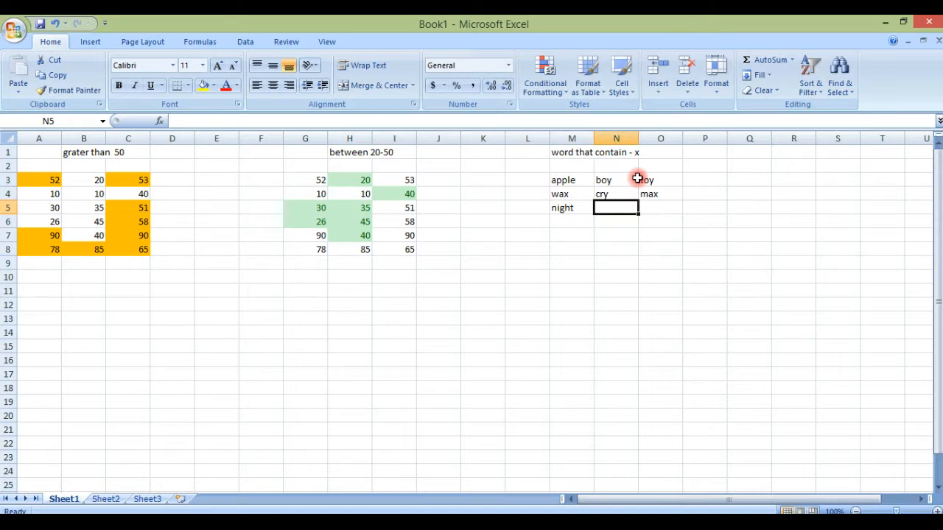
text(x-ray)
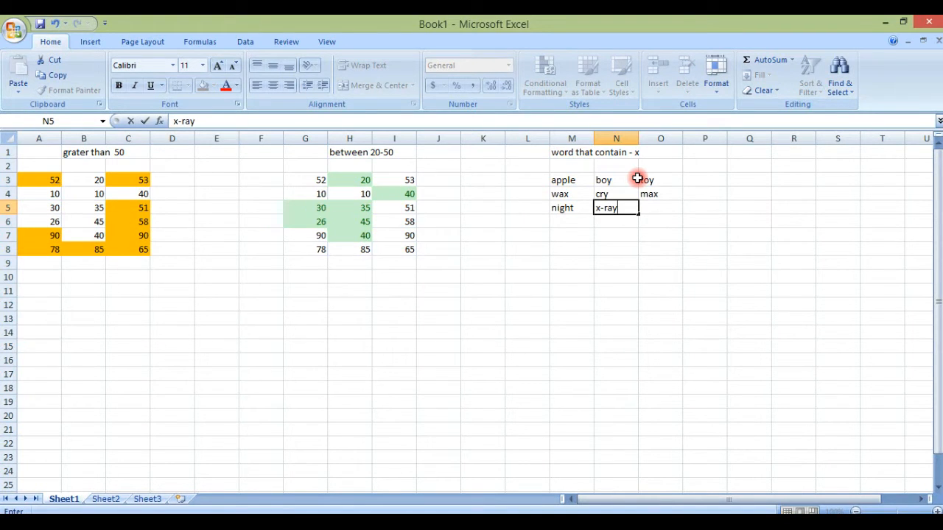
key(Tab)
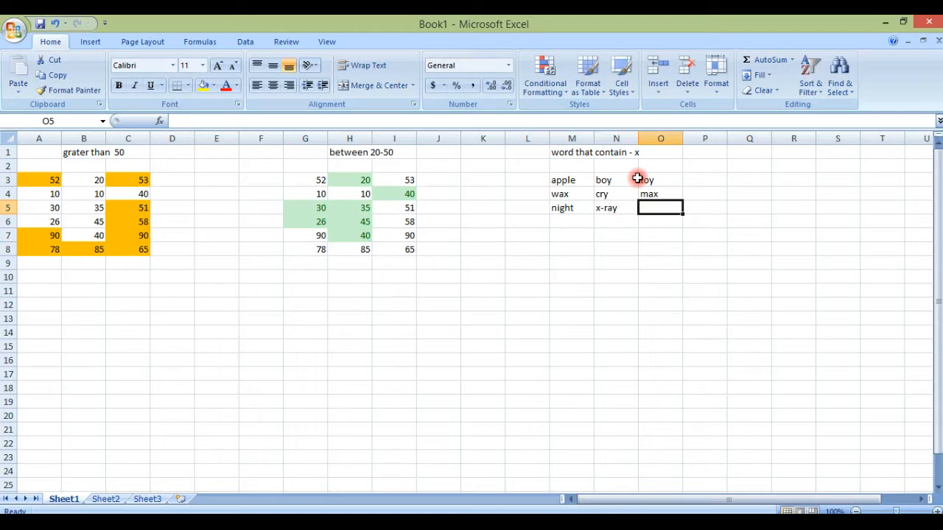
text(banana)
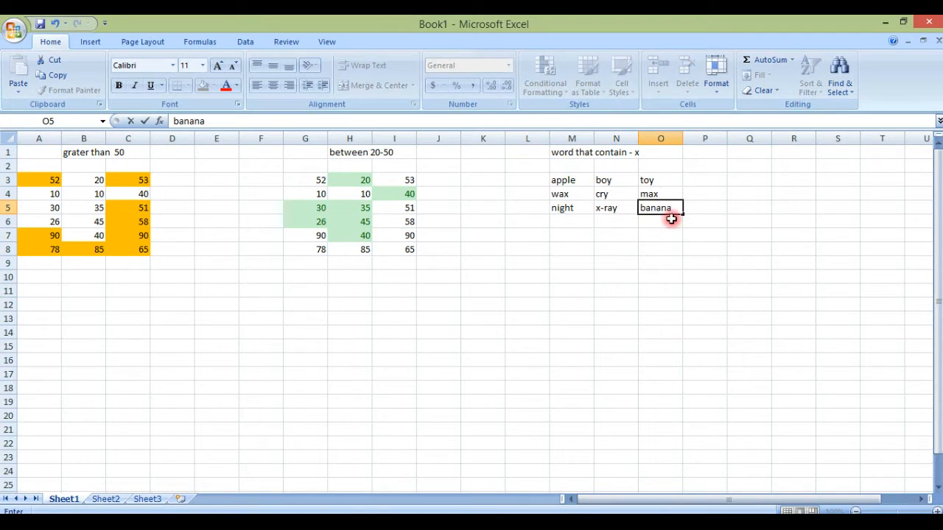
click(689, 248)
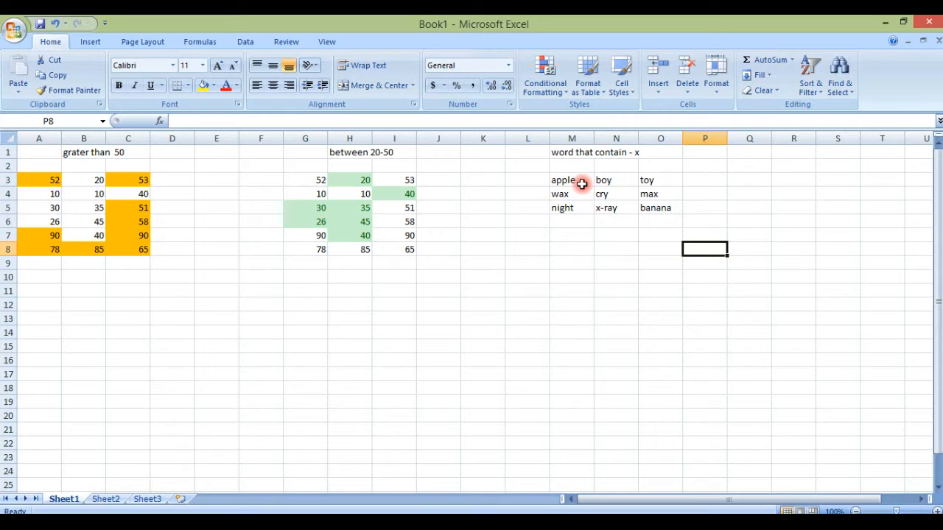
Set up a Text That Contains highlight rule for the text "x" on the range M3:O5
drag(569, 179, 648, 204)
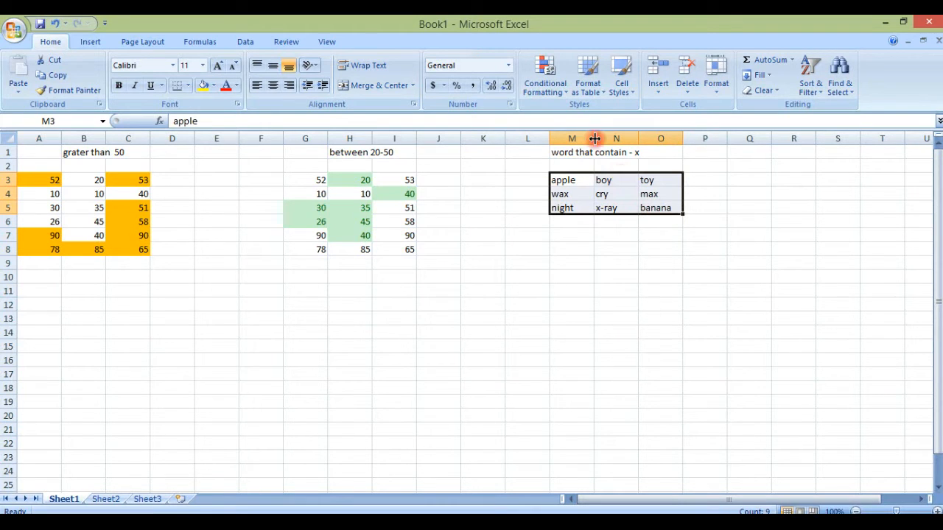
click(562, 88)
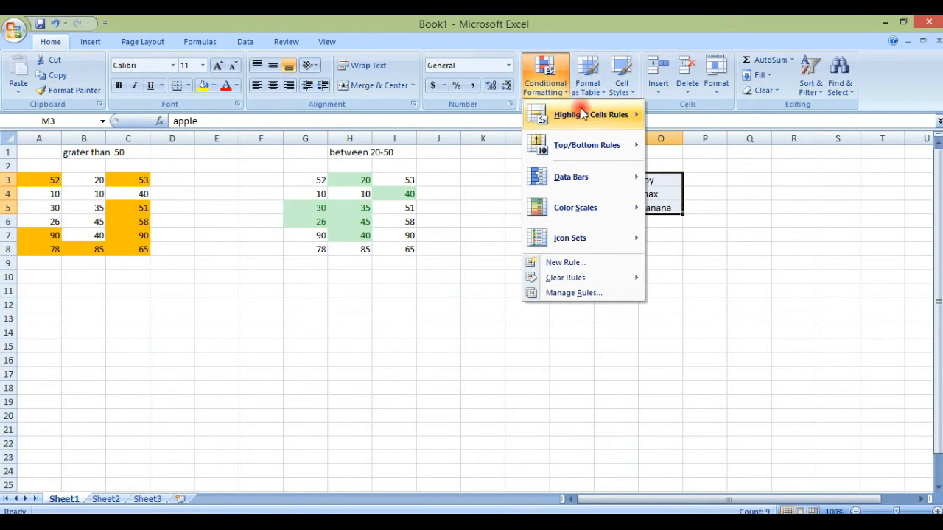
mouse_move(589, 116)
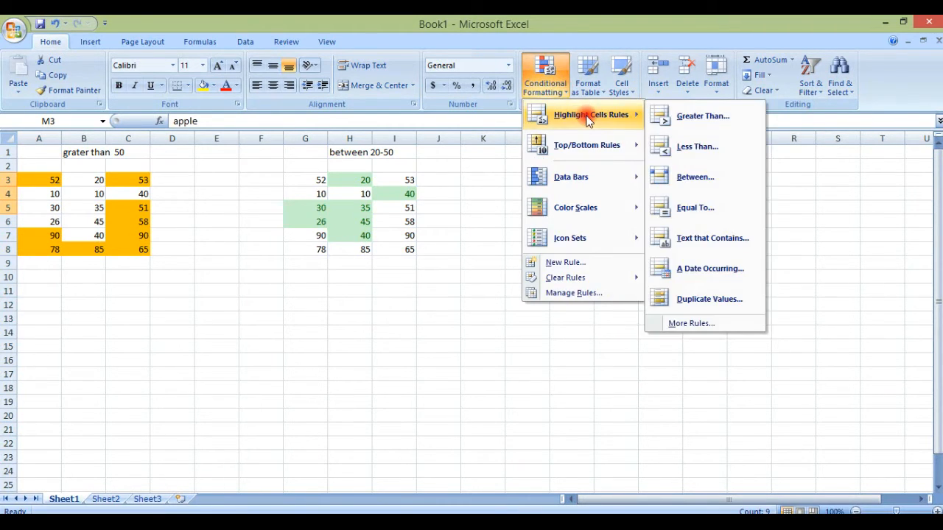
click(698, 239)
double_click(531, 111)
text(x)
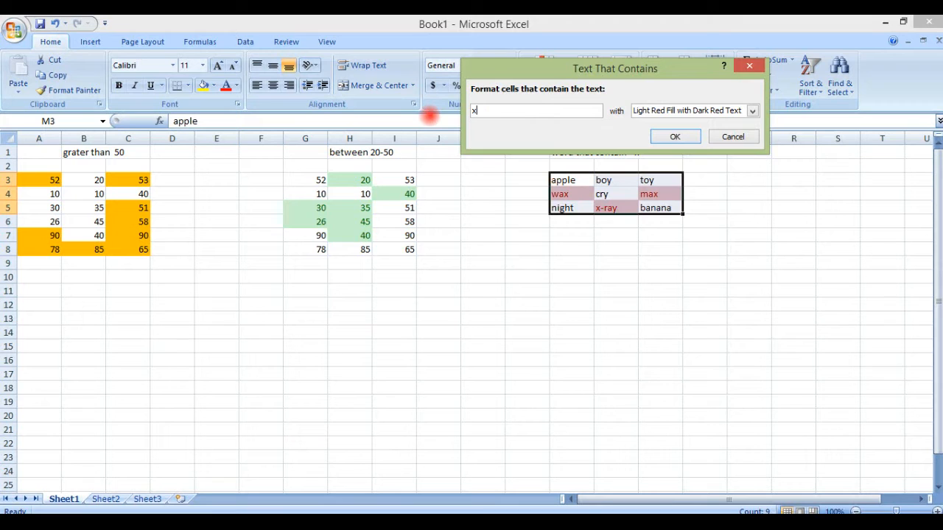
Give the Text That Contains rule a custom format with yellow fill and apply it
click(659, 111)
click(659, 178)
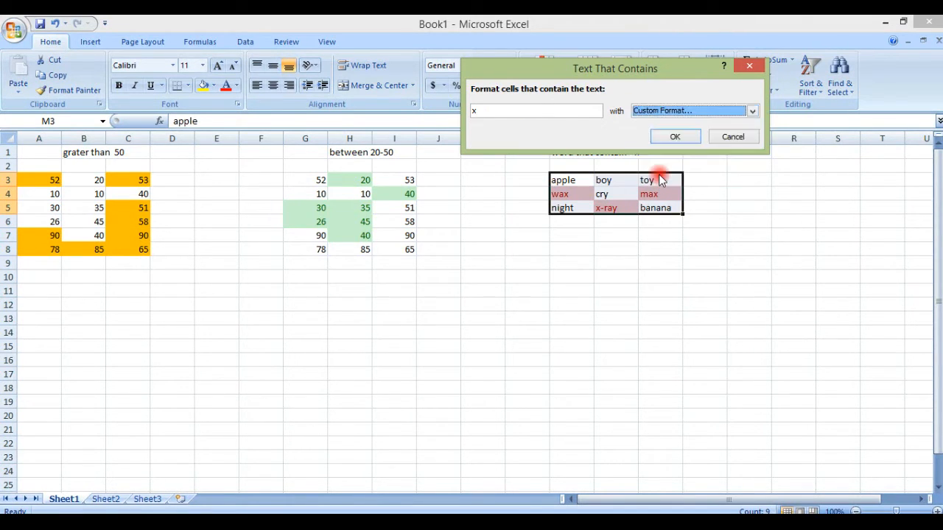
click(494, 182)
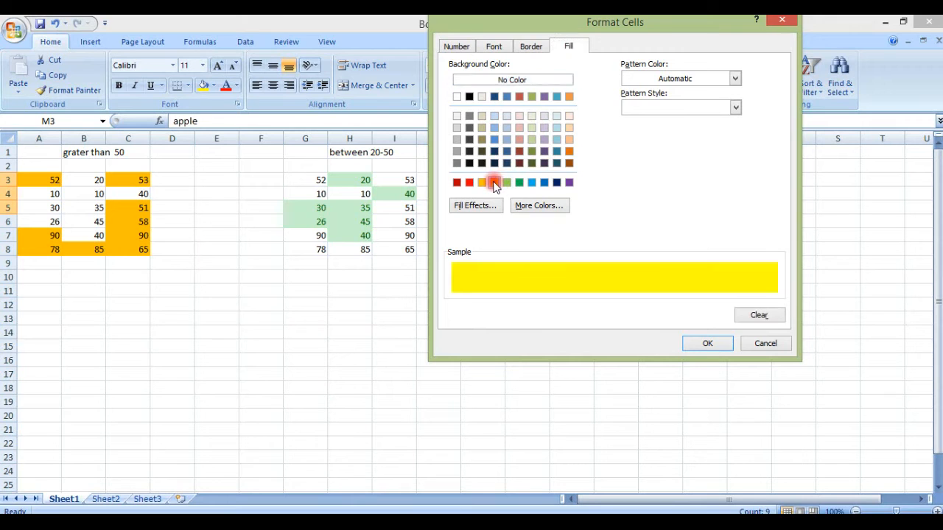
click(706, 345)
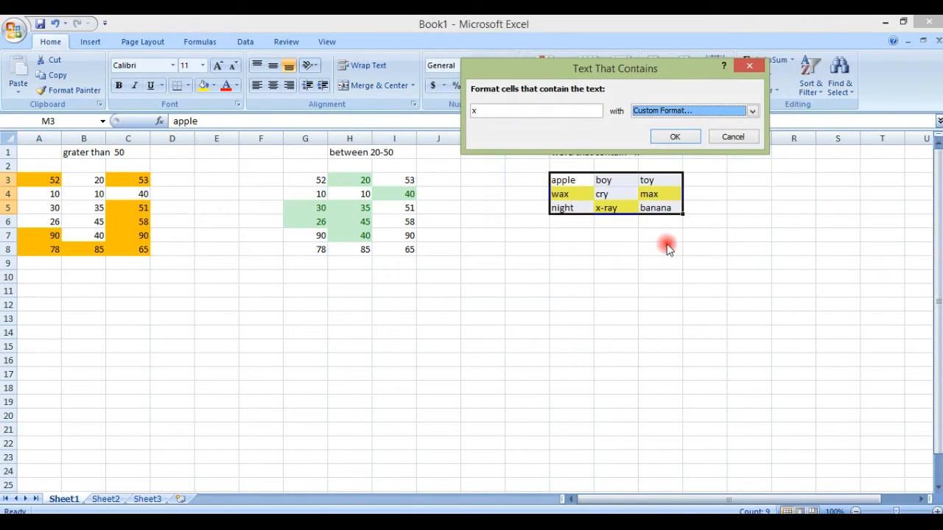
click(678, 137)
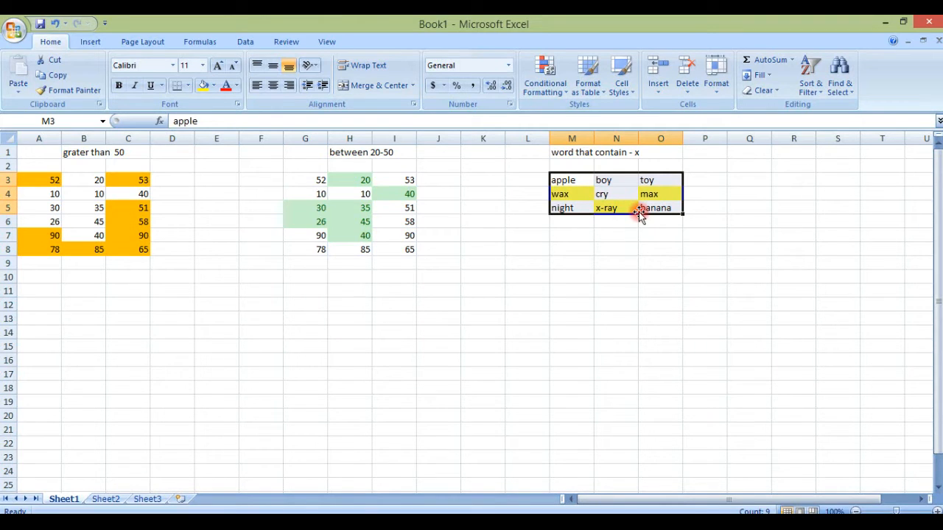
click(654, 234)
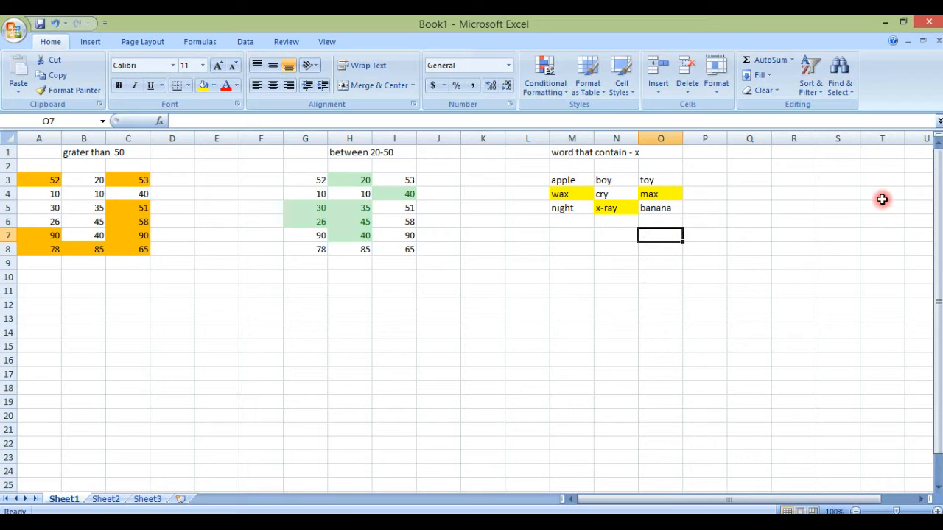
Enter the heading duplicate in cell B12 for a new example below the existing tables
drag(940, 188, 941, 194)
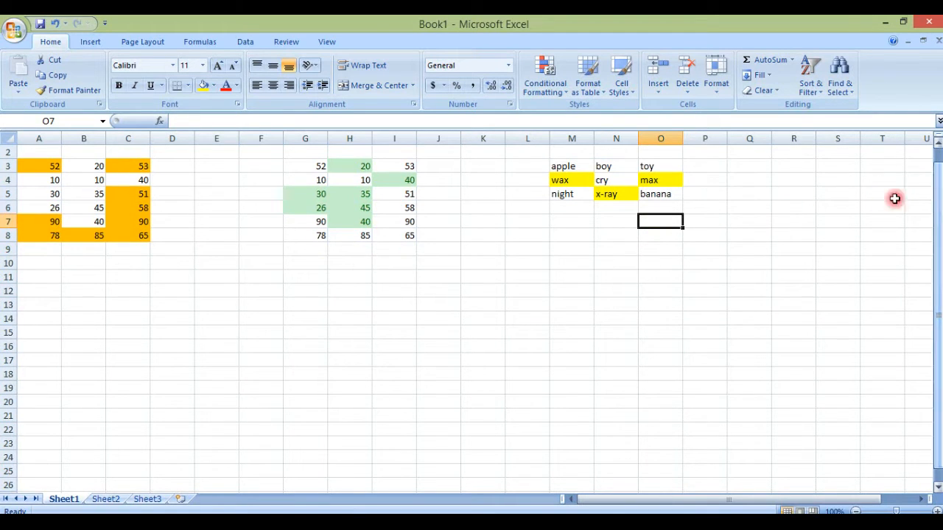
click(54, 290)
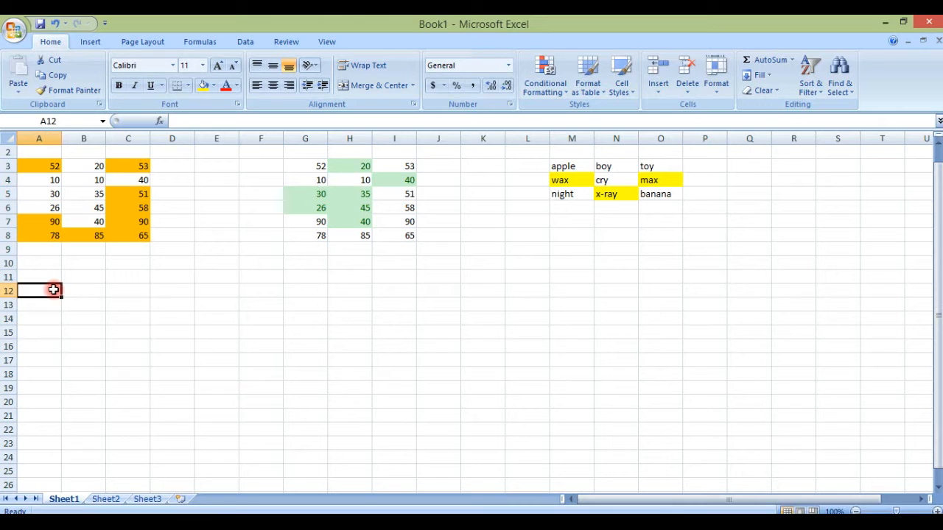
key(Tab)
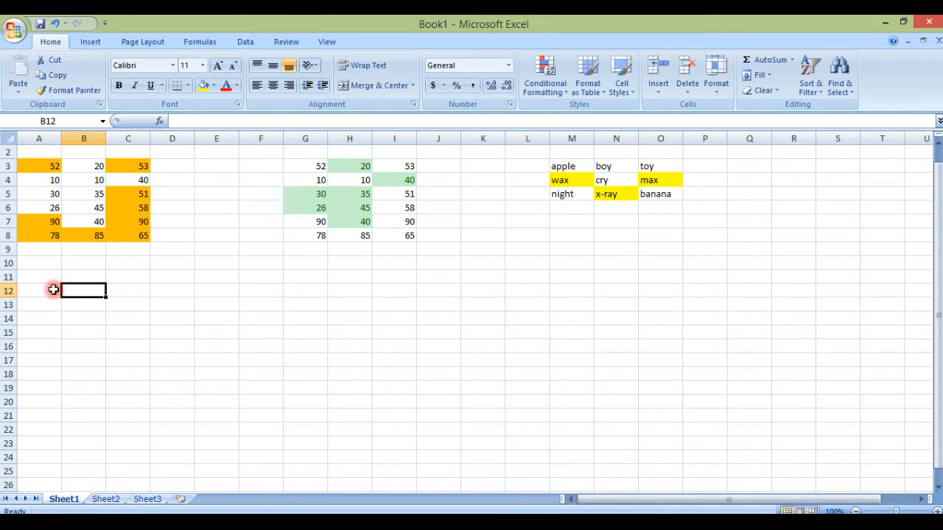
text(d)
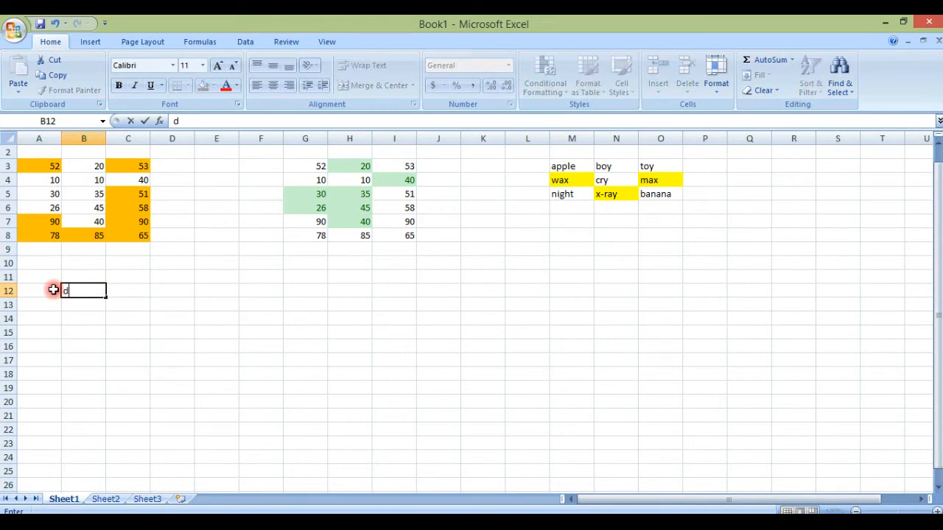
text(uplicate)
key(Return)
Fill cells A14 to A18 with the values 10, 20, 50, 60 and 80
key(Return)
text(10)
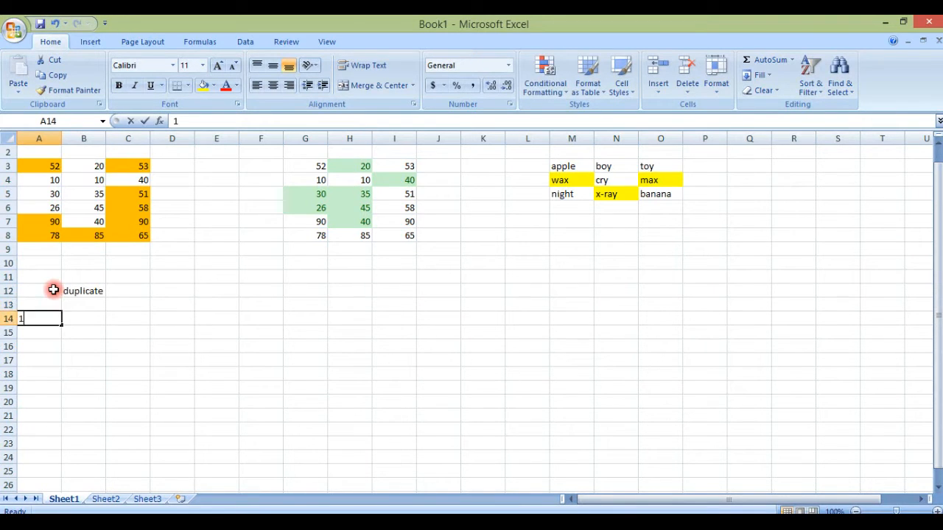
key(Return)
text(20)
key(Return)
text(50)
key(Return)
text(60)
key(Return)
text(80)
key(Return)
Fill cells B14 to B18 with the values 20, 50, 60, 40 and 10
key(Right)
key(Up)
key(Up)
key(Up)
key(Up)
key(Up)
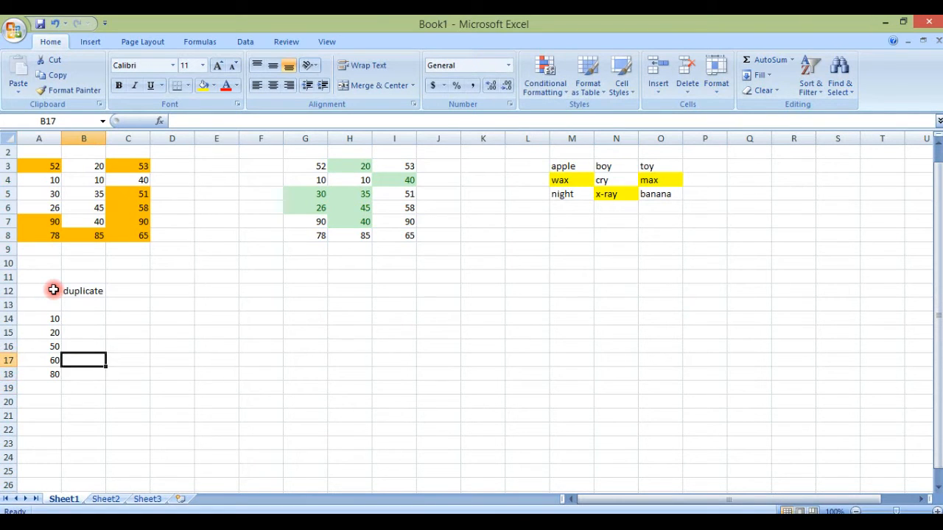
text(20)
key(Return)
text(50)
key(Return)
text(60)
key(Return)
text(40)
key(Return)
text(10)
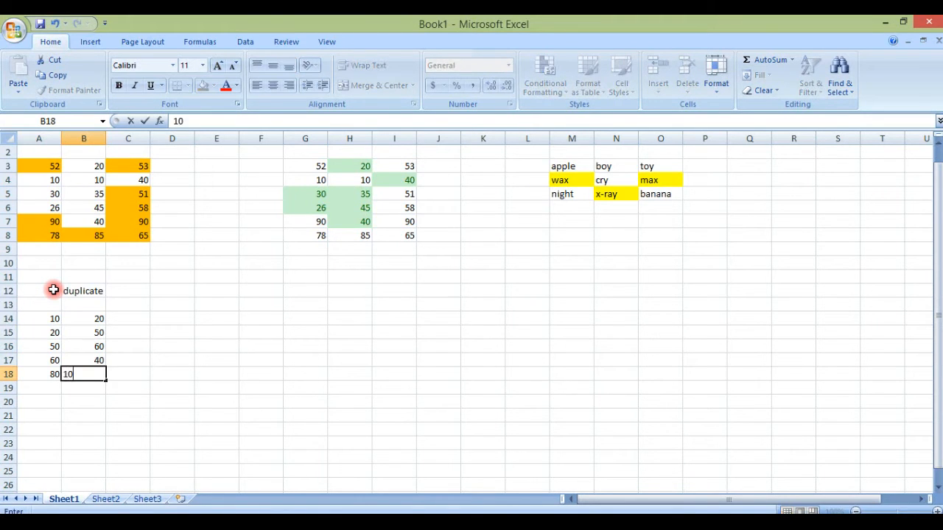
key(Right)
Fill cells C14 to C18 with the values 30, 90, 100, 200 and 50
key(Up)
key(Up)
key(Up)
key(Up)
text(30)
key(Return)
text(90)
key(Return)
text(100)
key(Return)
text(200)
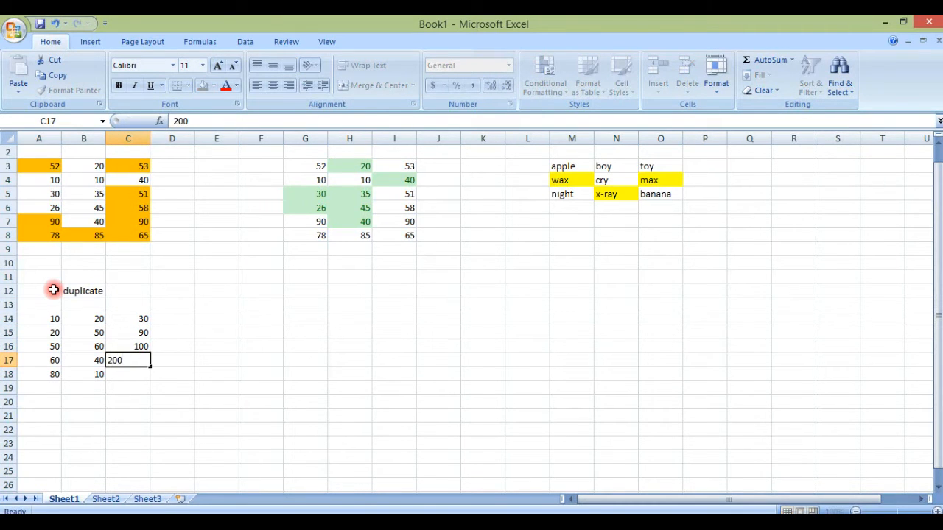
key(Return)
text(50)
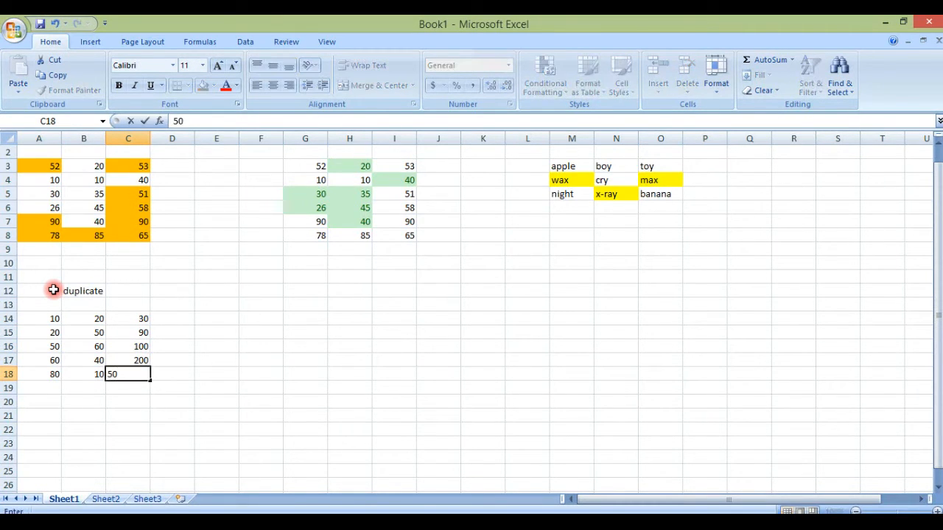
click(161, 403)
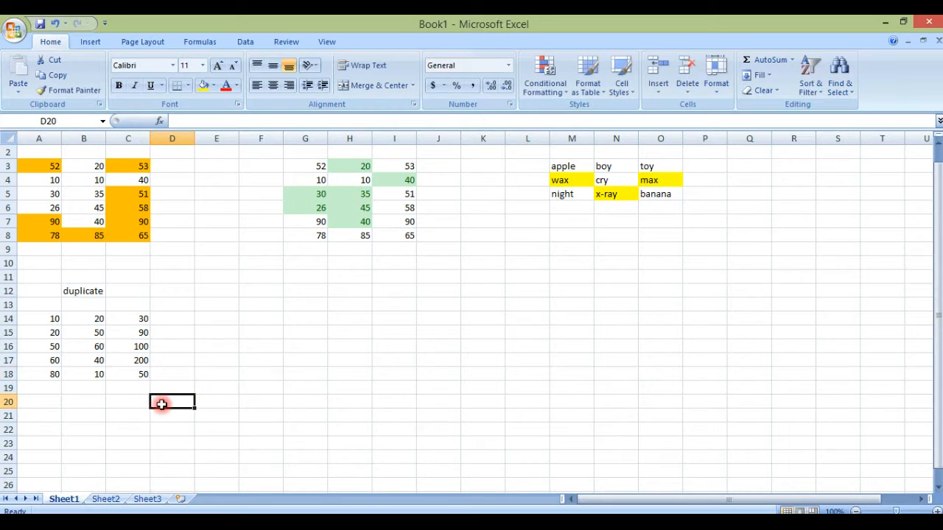
Examine the range A14:C18 for numbers that occur more than once
click(54, 319)
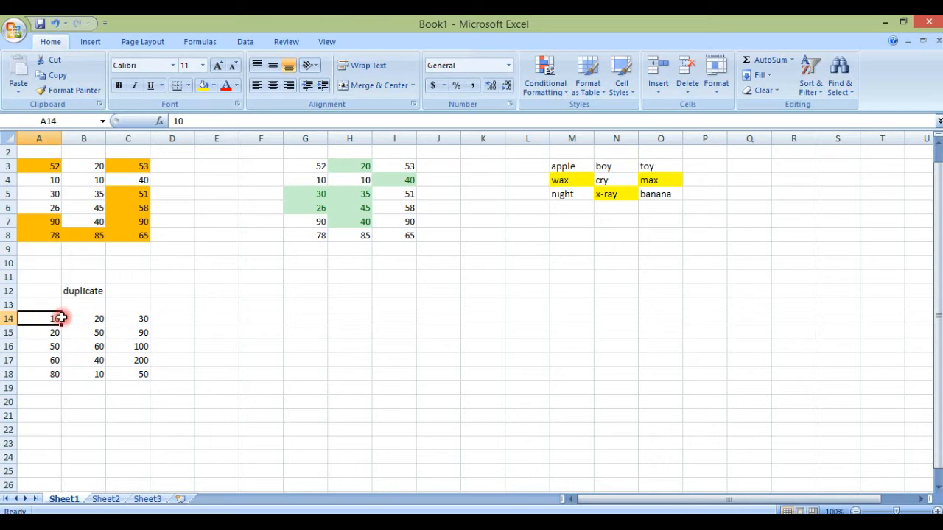
drag(61, 318, 150, 372)
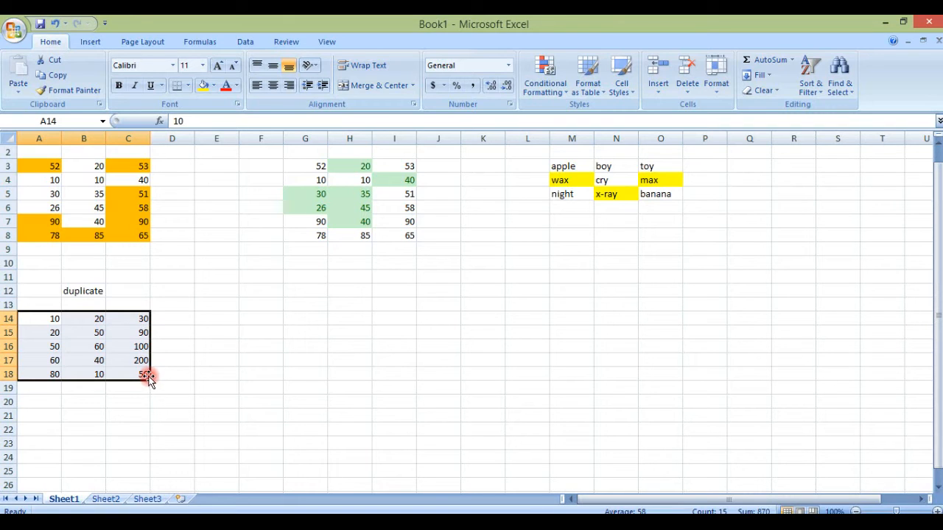
click(50, 333)
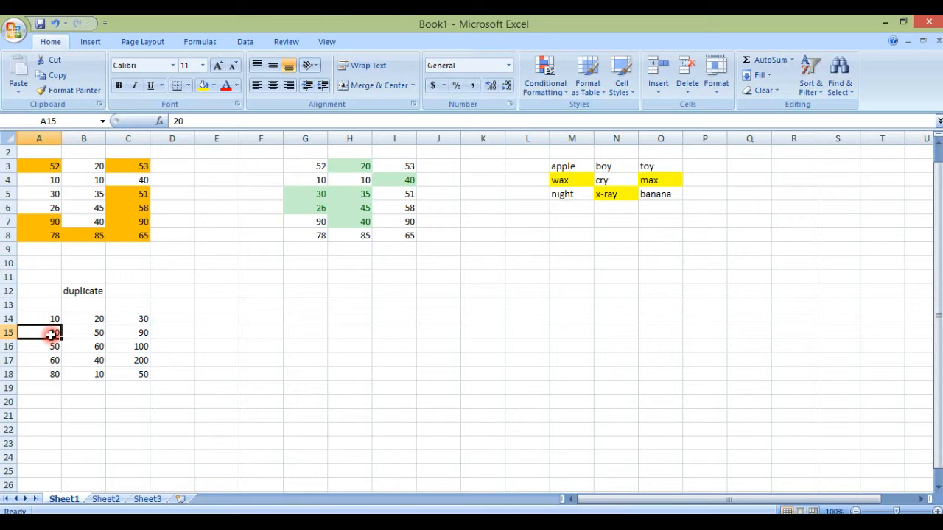
click(98, 317)
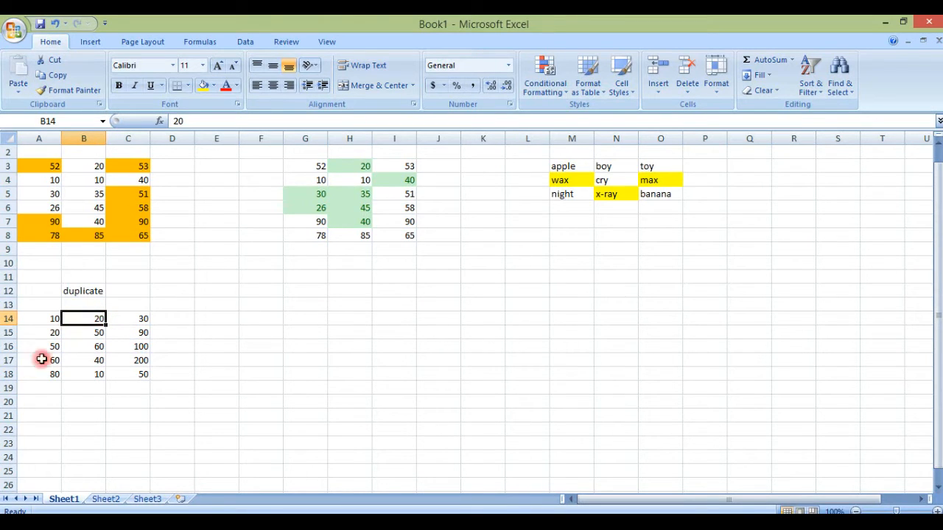
click(49, 318)
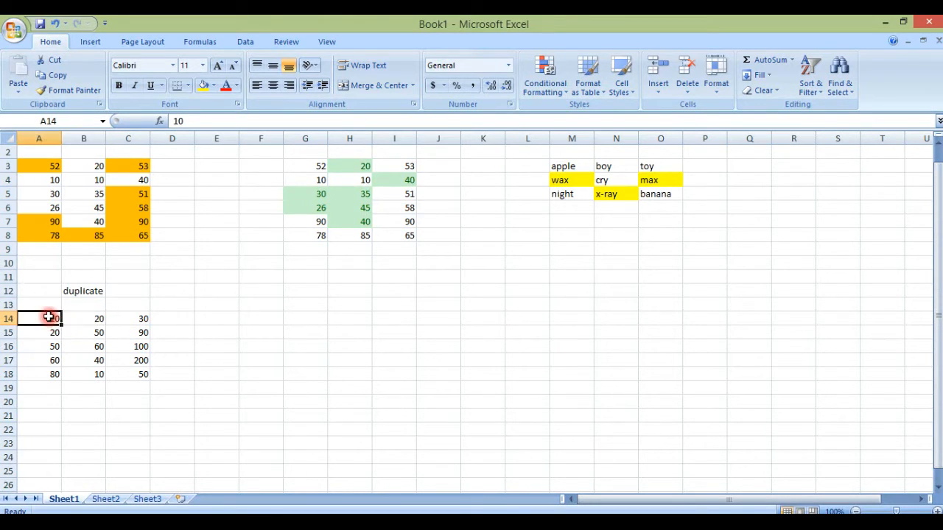
click(97, 375)
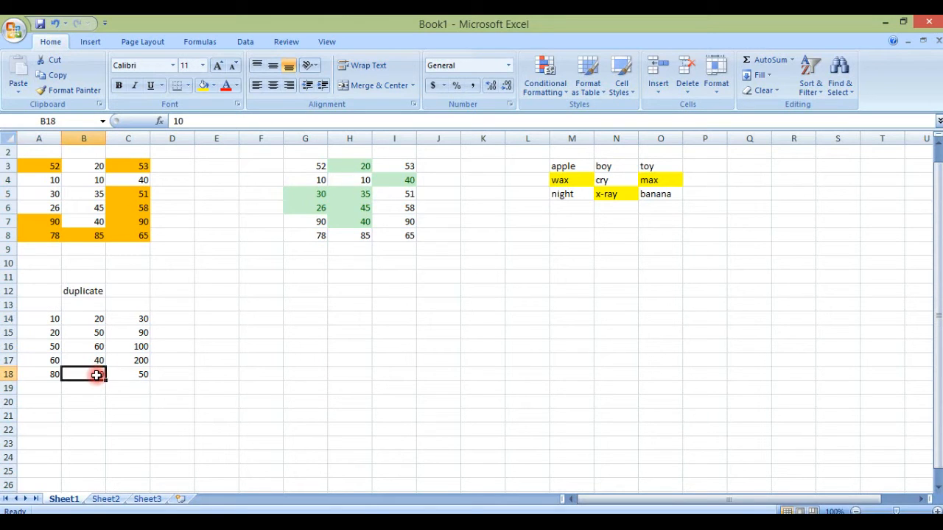
click(51, 347)
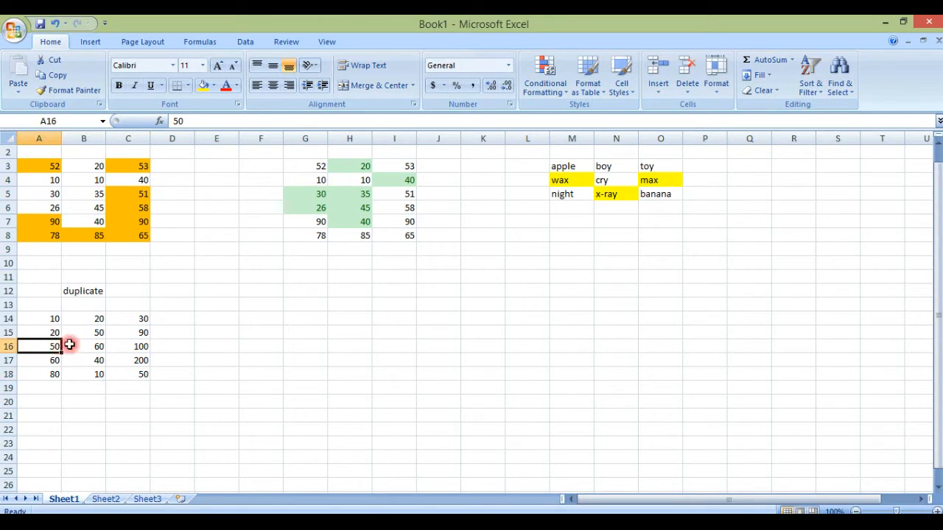
click(95, 331)
click(146, 376)
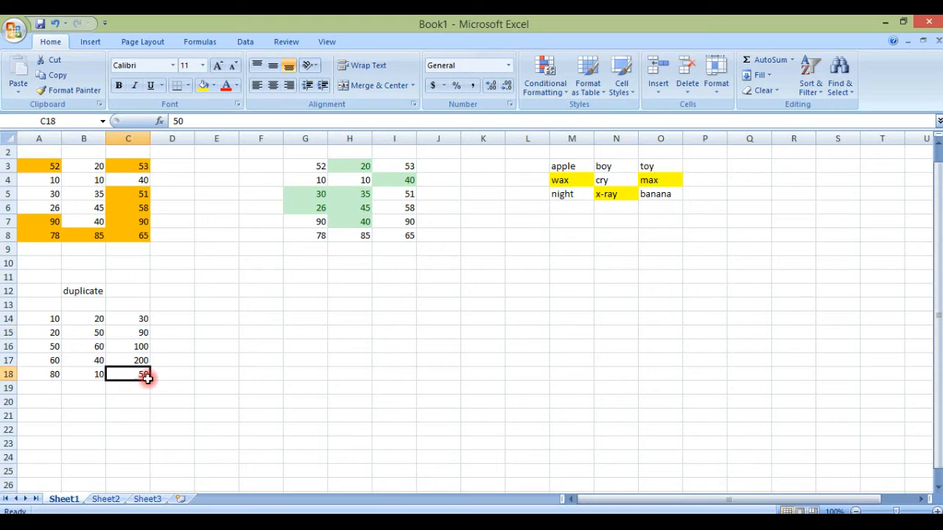
Set up a Duplicate Values highlight rule on the range A14:C18
drag(36, 319, 127, 370)
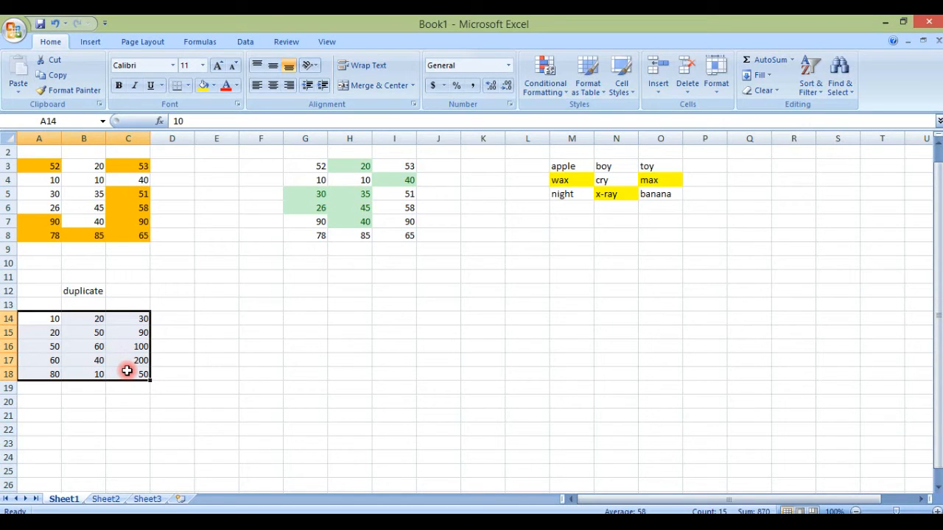
click(569, 96)
mouse_move(568, 119)
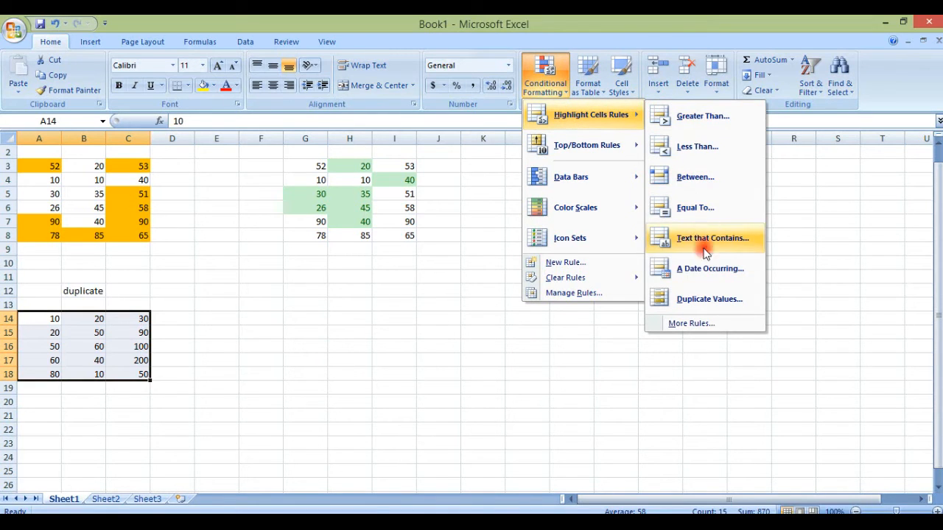
click(713, 298)
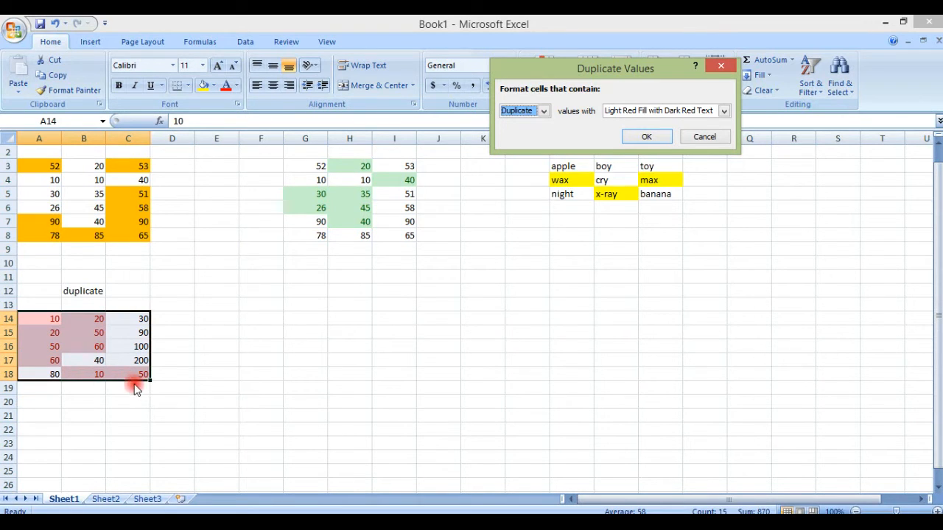
Give the Duplicate Values rule a custom format with purple fill and apply it
click(725, 111)
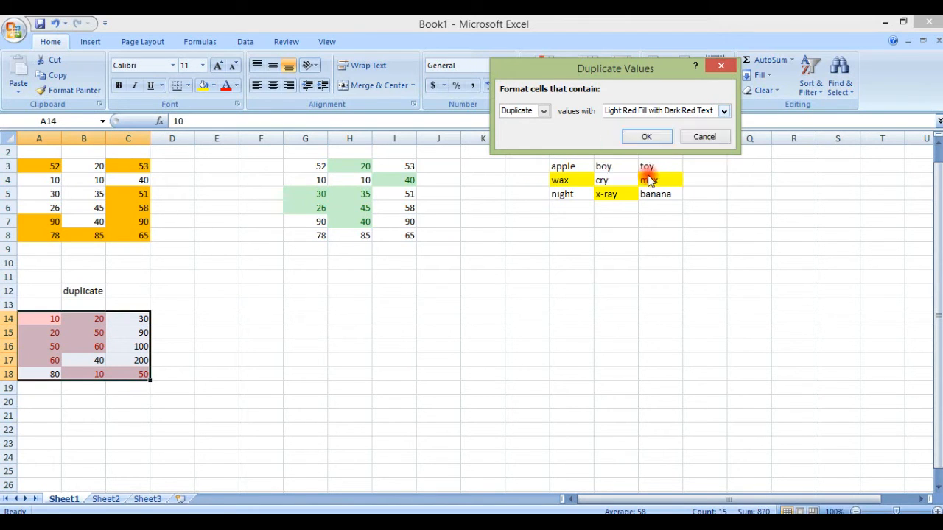
click(648, 178)
click(569, 182)
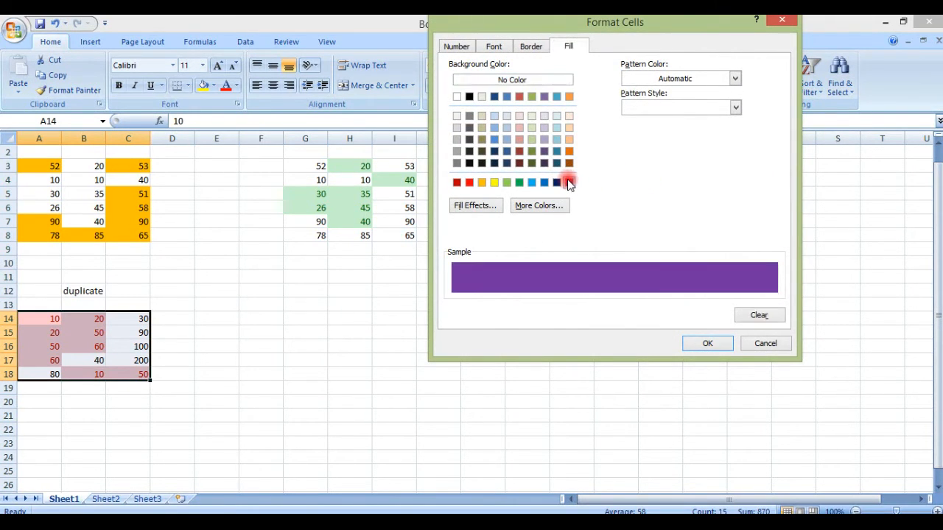
click(702, 344)
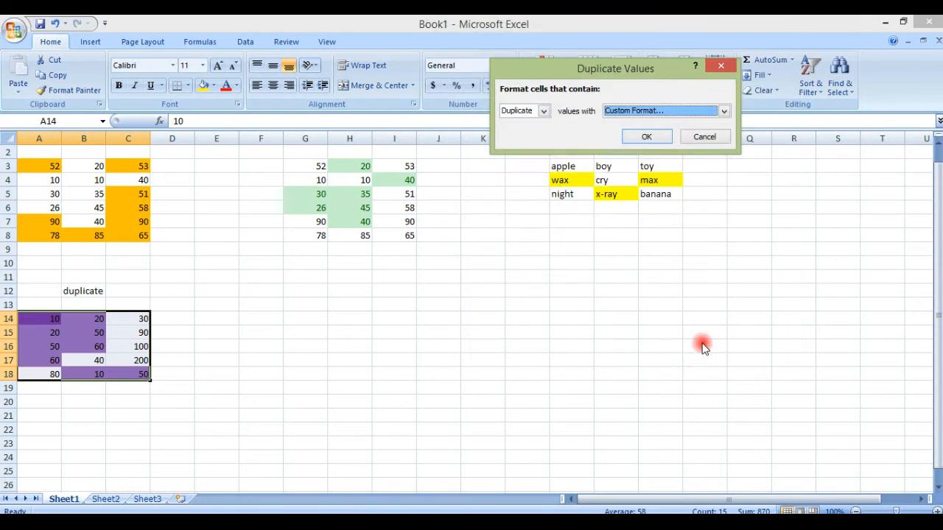
click(646, 137)
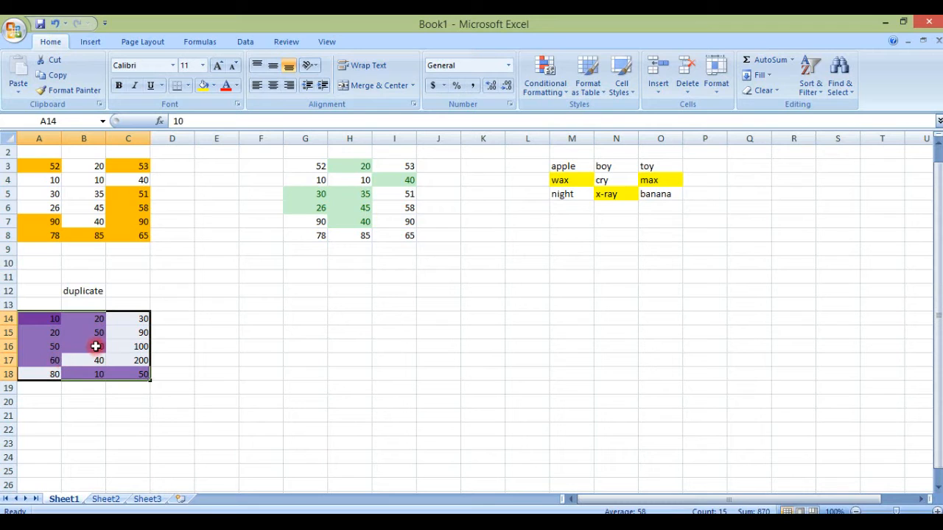
Test the duplicate rule by changing cell C15 to 60 and cell A15 to 51
click(143, 332)
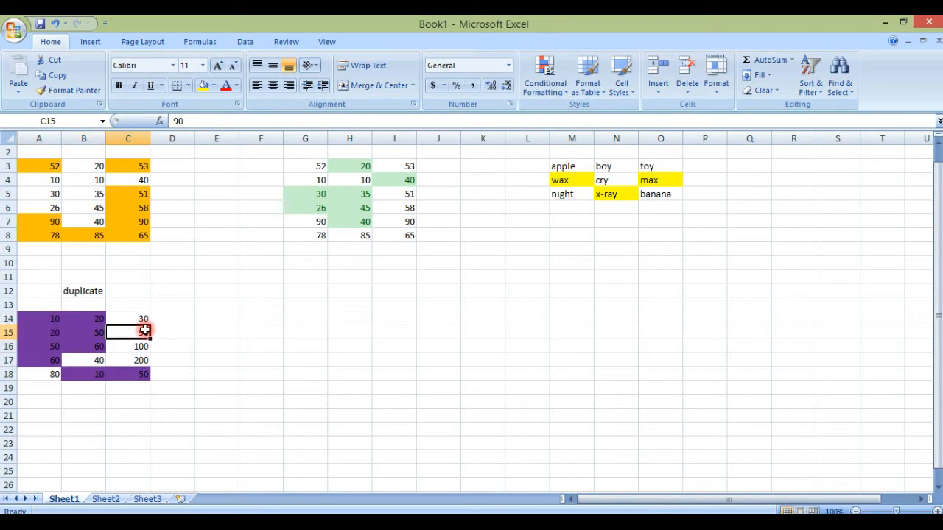
text(60)
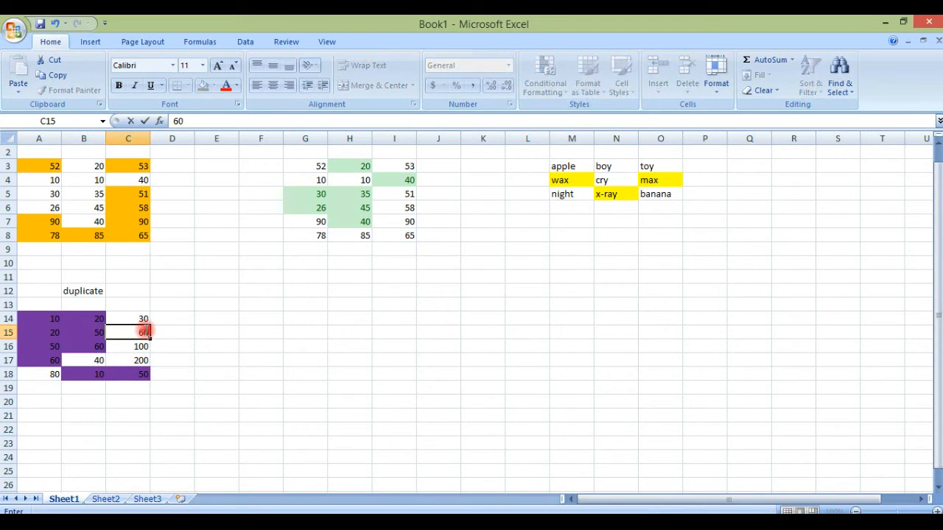
click(199, 345)
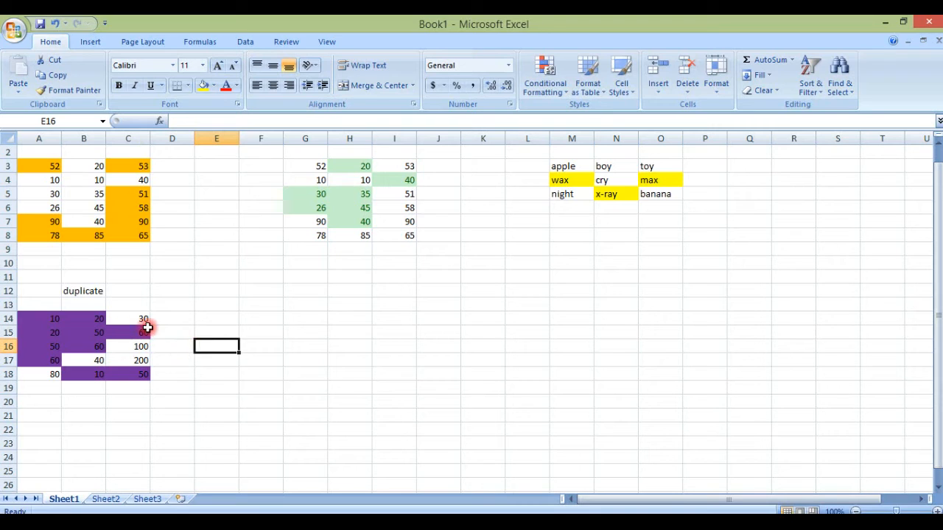
click(52, 333)
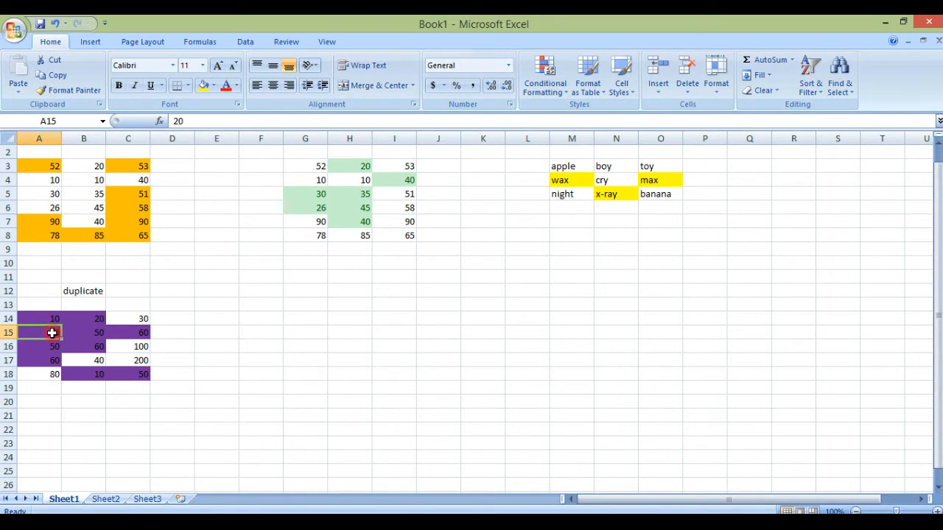
text(51)
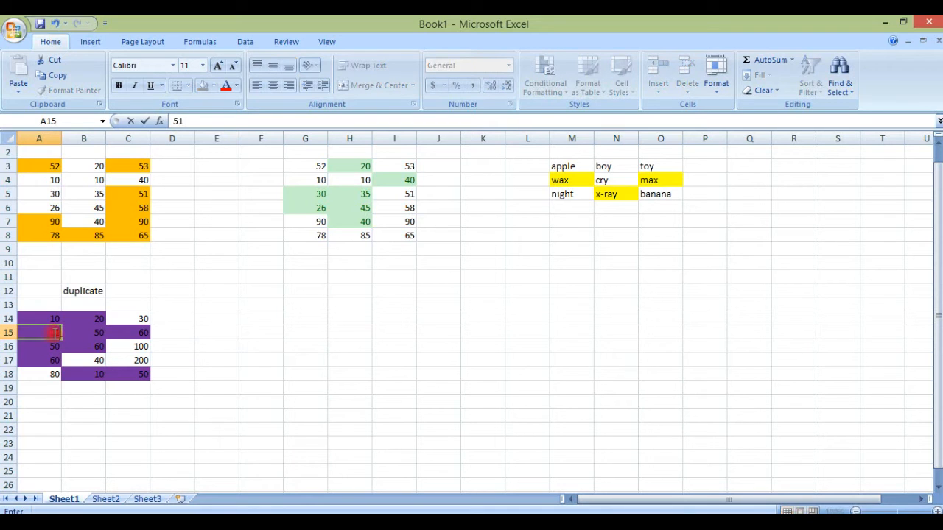
click(215, 361)
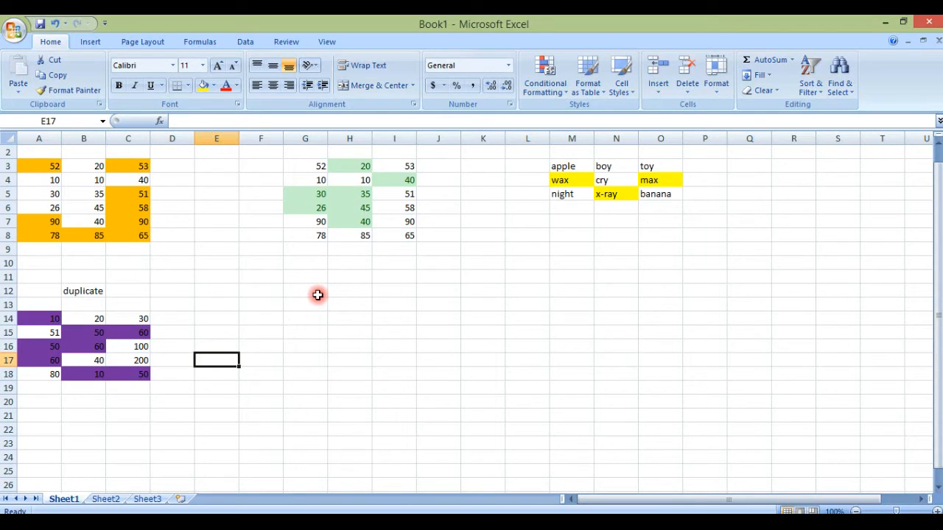
Look through the conditional formatting types and enter the heading data bar in cell G12
click(564, 91)
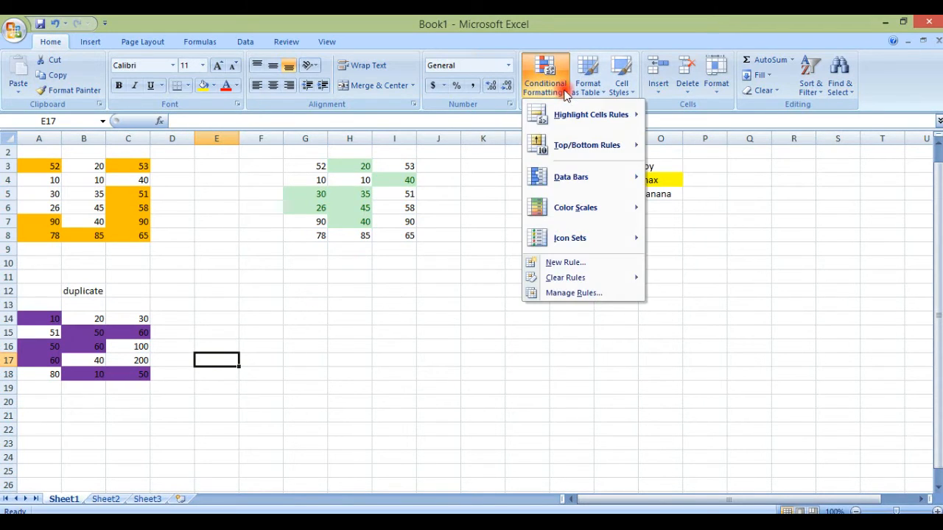
mouse_move(590, 209)
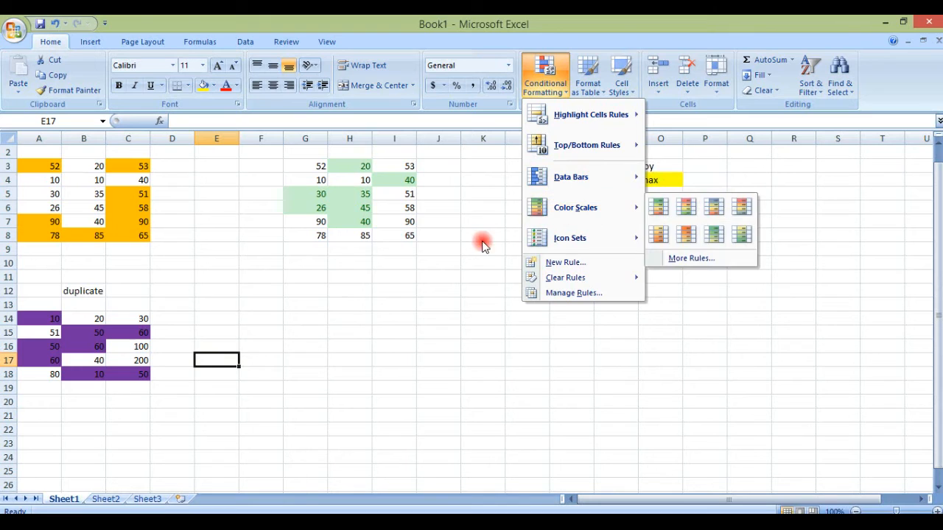
click(301, 293)
click(301, 290)
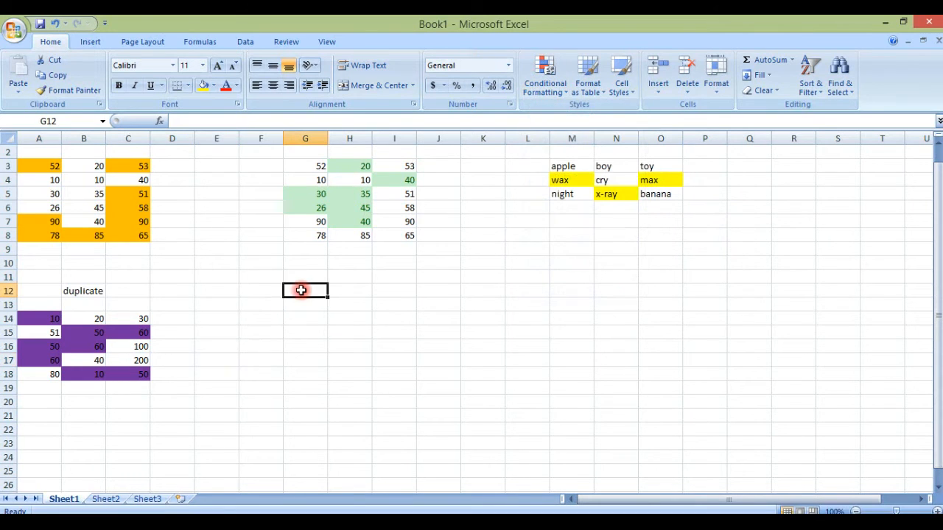
text(data bar)
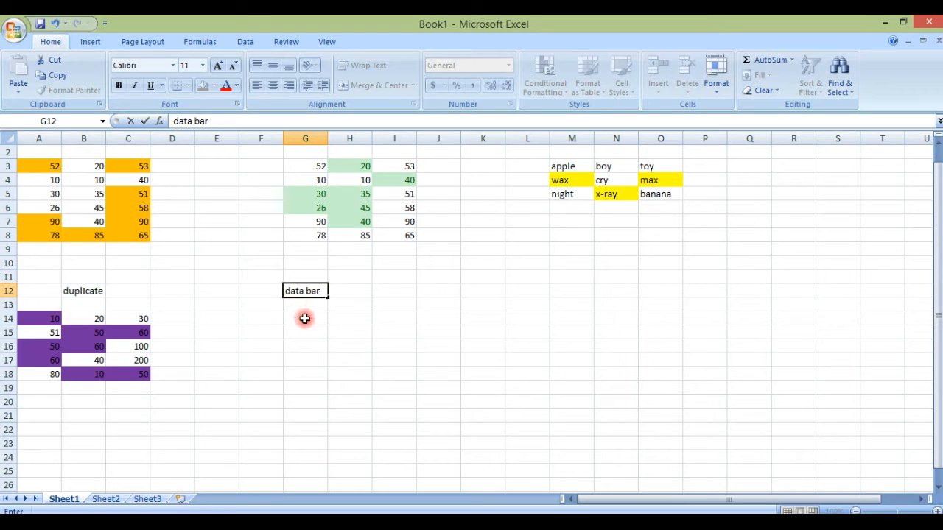
Fill cells G14:G19 under the data bar heading with the values 1, 2, 5, 4, 7 and 8
click(305, 318)
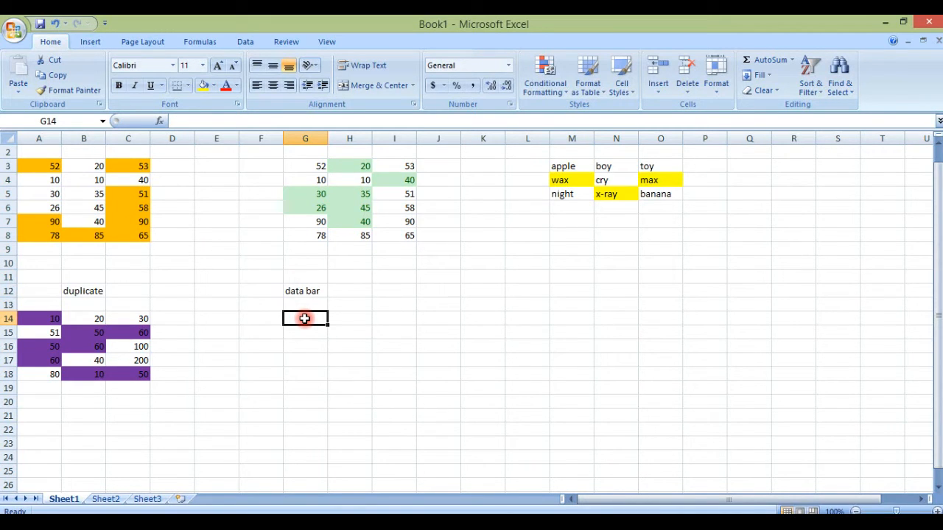
text(1 2)
key(Return)
text(5)
key(Return)
text(4)
key(Return)
text(7)
key(Return)
text(8)
key(Return)
Fill cells H14:H19 with the values 8, 2, 3, 1, 5 and 6
key(Right)
key(Up)
key(Up)
key(Up)
key(Up)
key(Up)
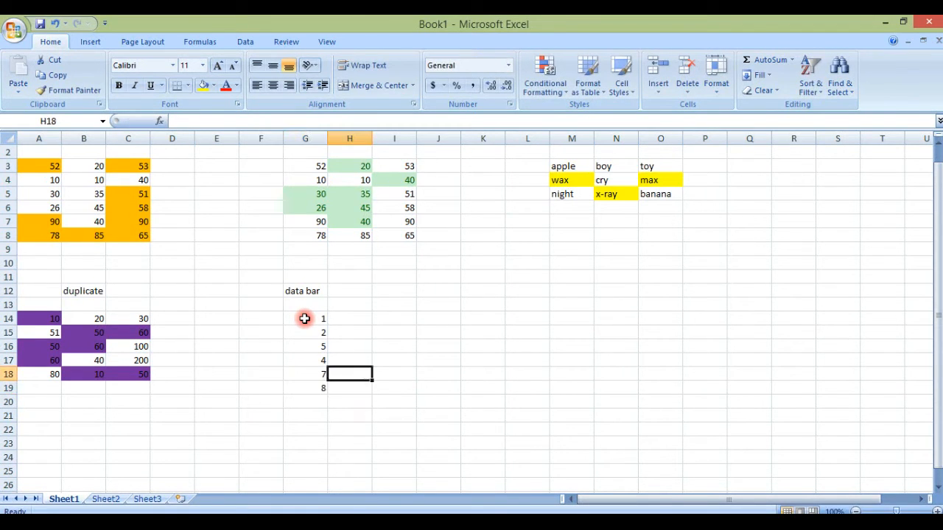
key(Up)
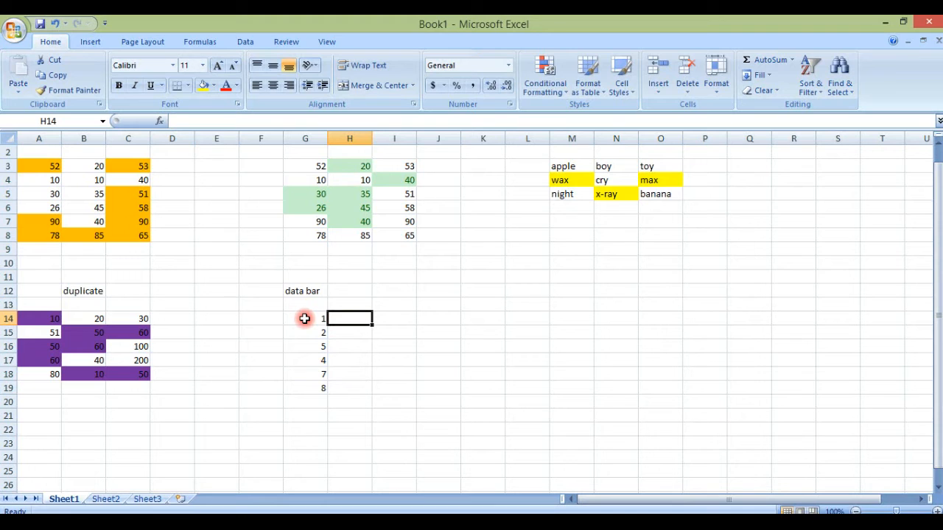
text(8 2 3)
key(Return)
text(1)
key(Return)
text(5)
key(Return)
text(6)
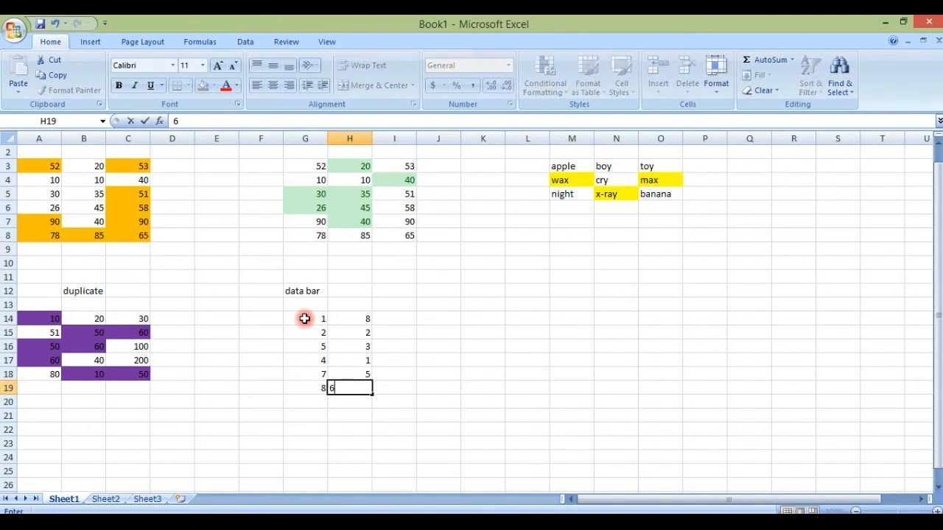
Fill cells I14:I19 with the values 2, 3, 4, 5, 8 and 6
key(Tab)
key(Up)
key(Up)
key(Up)
key(Up)
key(Up)
text(2)
key(Return)
text(3)
key(Return)
text(4)
key(Return)
text(5)
key(Return)
text(8)
key(Return)
text(6)
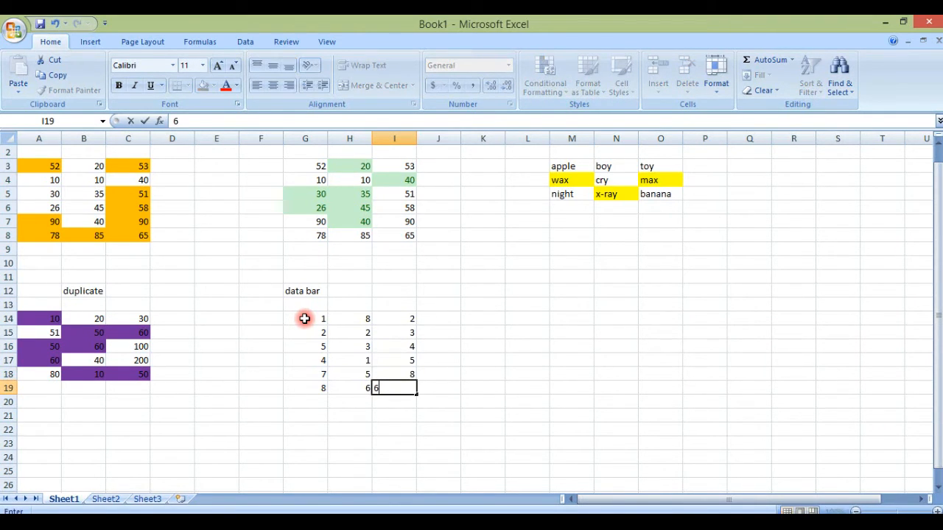
click(442, 348)
Apply red data bars to the range G14:I19
drag(316, 320, 382, 386)
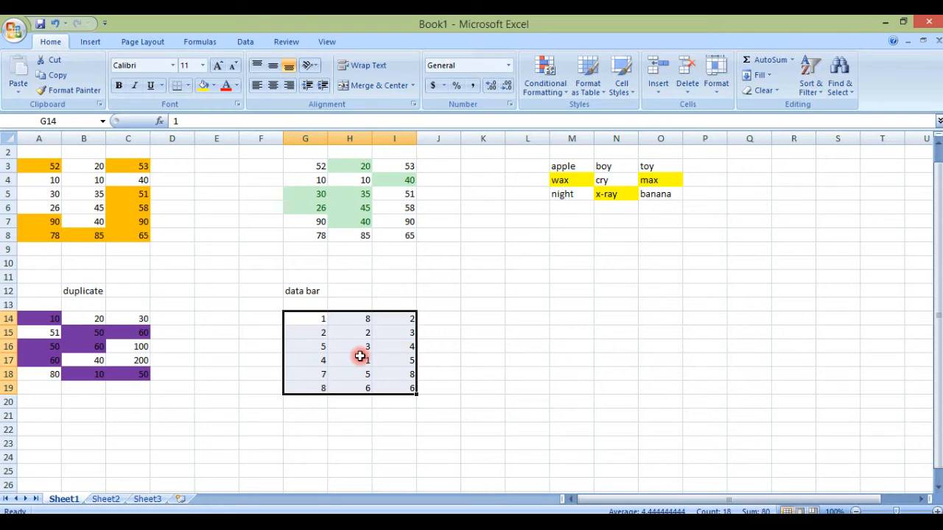
click(562, 93)
mouse_move(604, 115)
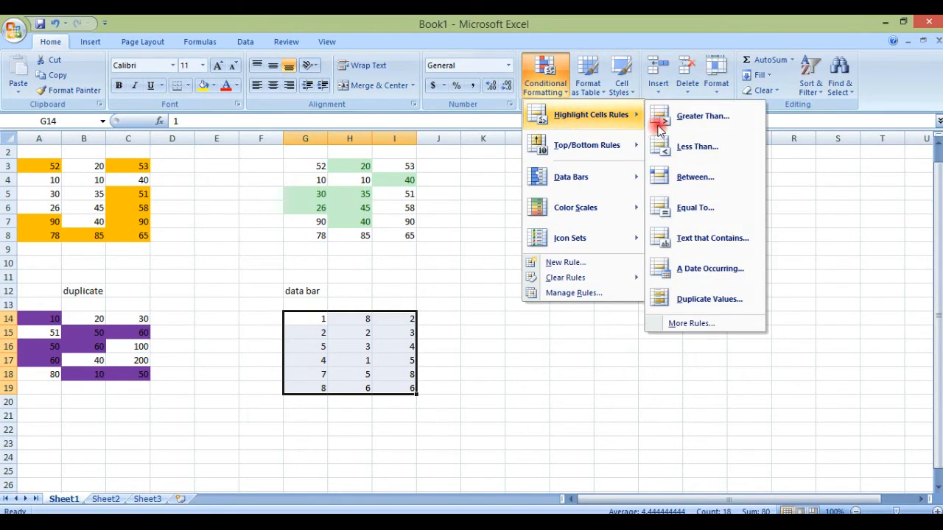
mouse_move(604, 170)
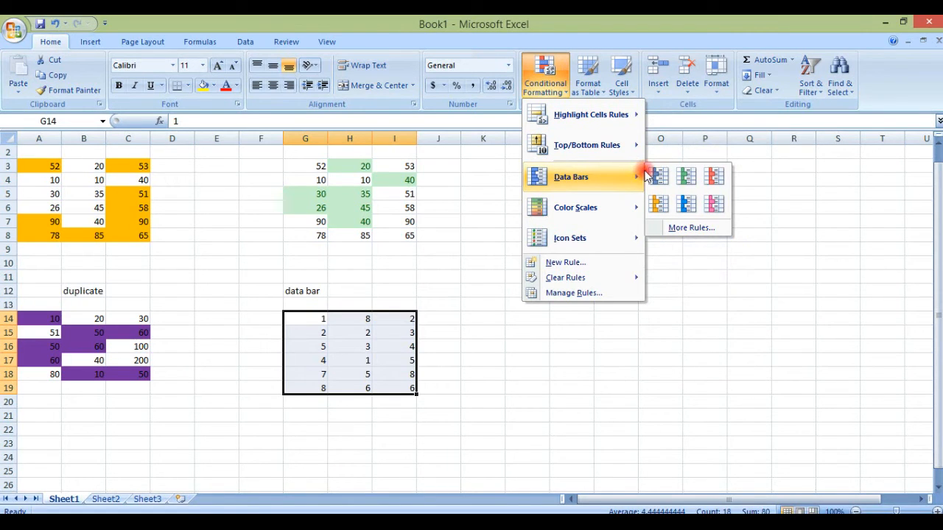
click(716, 183)
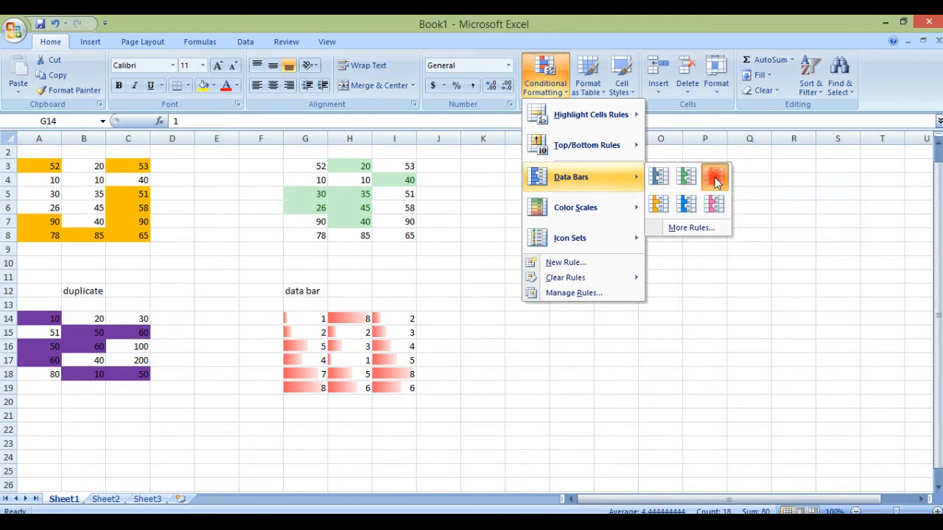
click(474, 355)
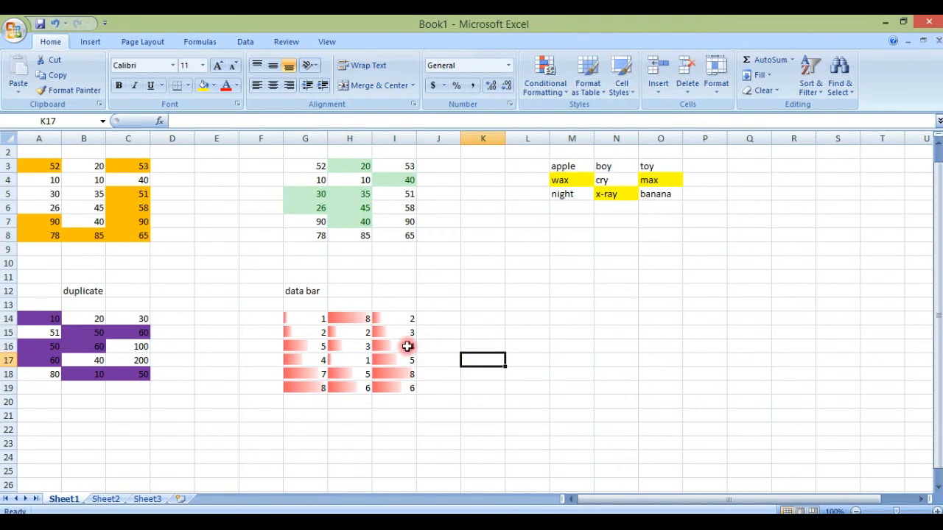
Test the data bars by changing cells G16 and G17 to 2
click(305, 319)
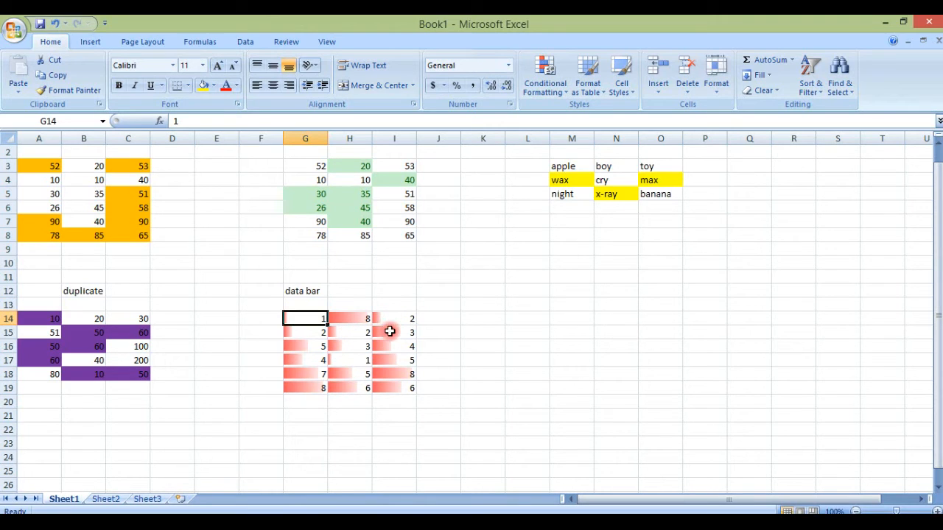
click(306, 346)
text(2)
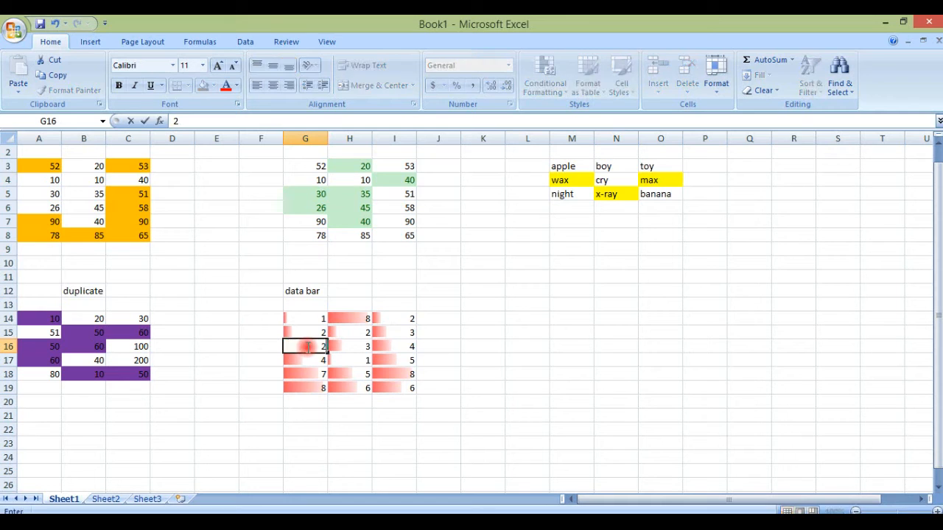
click(377, 412)
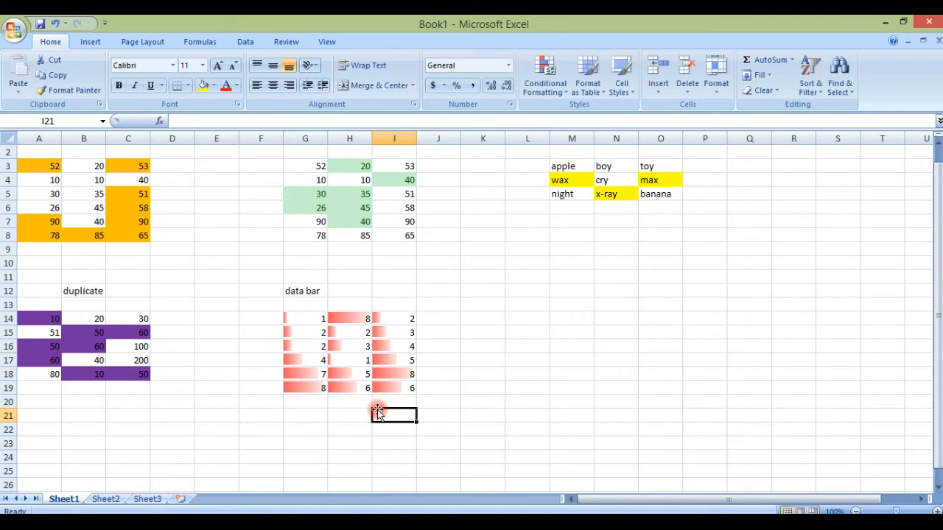
click(311, 359)
text(2)
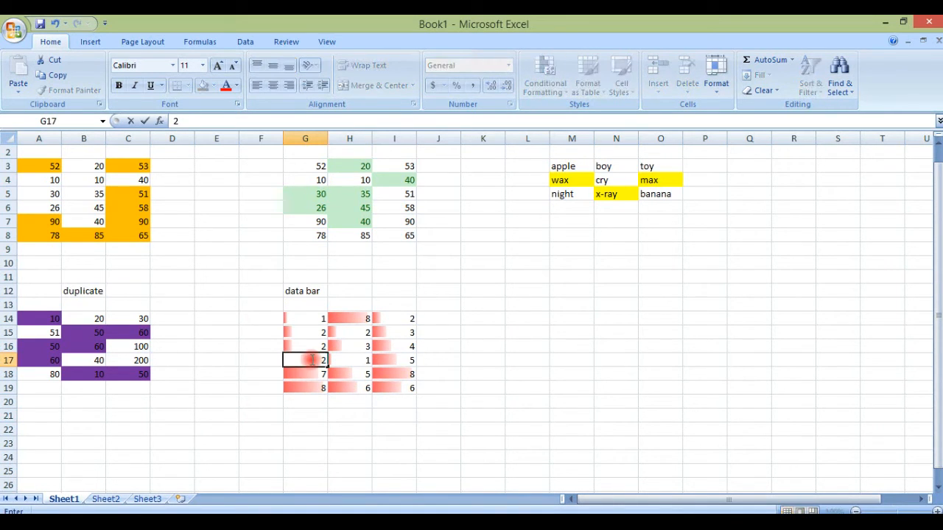
click(355, 430)
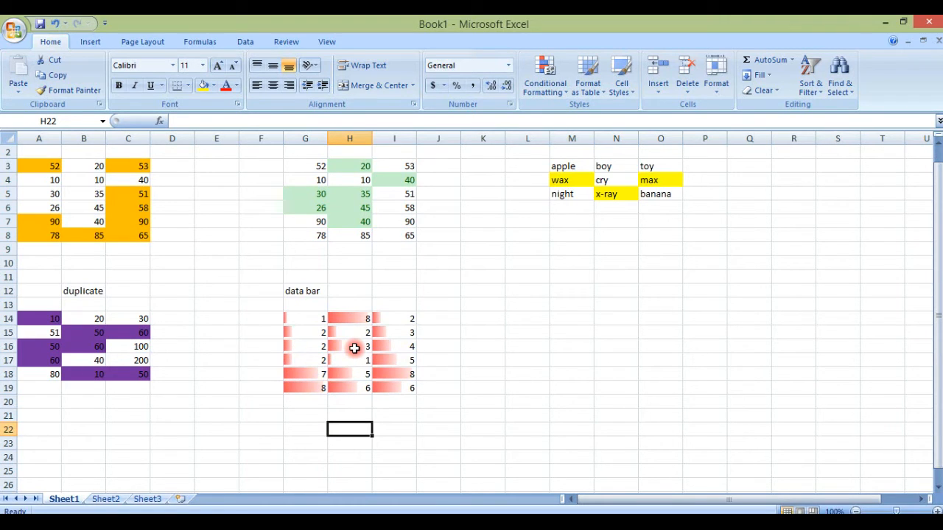
Enter the heading color scale in cell M12 and the values 1 to 6 in M14:M19
click(559, 290)
text(color scale)
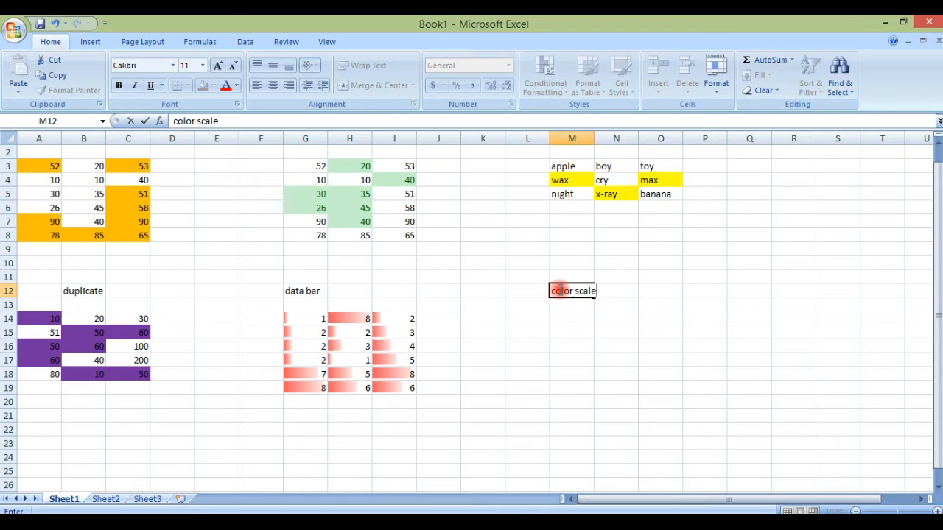
click(567, 314)
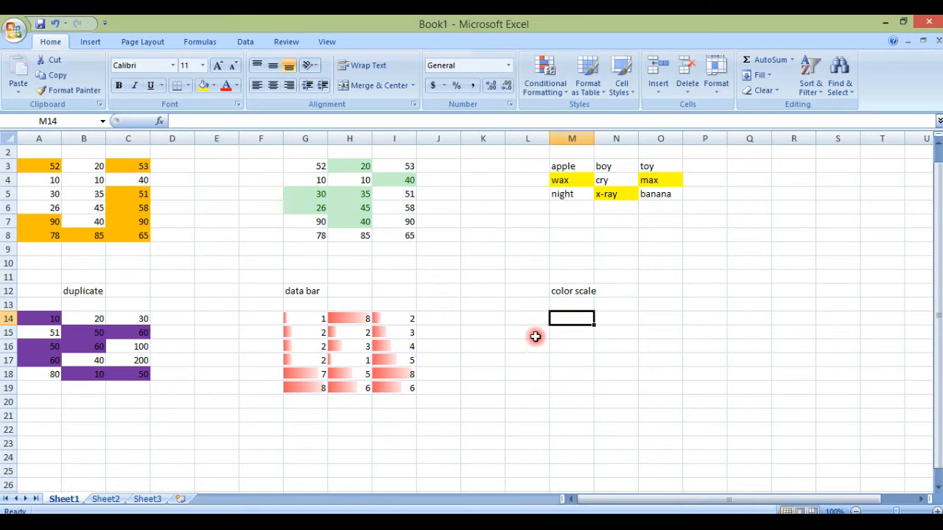
text(1 2)
key(Return)
text(3)
key(Return)
text(4)
key(Return)
text(5)
key(Return)
text(6)
key(Return)
text(7)
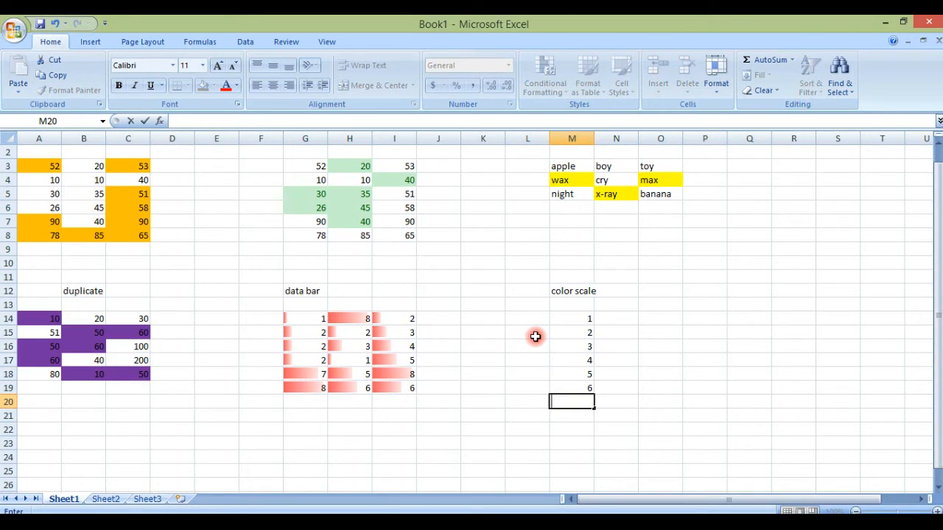
Fill cells N14:N19 with the values 7 to 12
key(Right)
key(Up)
key(Up)
key(Up)
key(Up)
key(Up)
key(Up)
text(7)
key(Return)
text(8)
key(Return)
text(9)
key(Return)
text(10)
key(Return)
text(11)
key(Return)
text(12)
Fill cells O14:O19 with the values 13 to 18
key(Right)
key(Up)
key(Up)
key(Up)
key(Up)
key(Up)
text(13)
key(Return)
text(14)
key(Return)
text(15)
key(Return)
text(16)
key(Return)
text(17)
key(Return)
text(18)
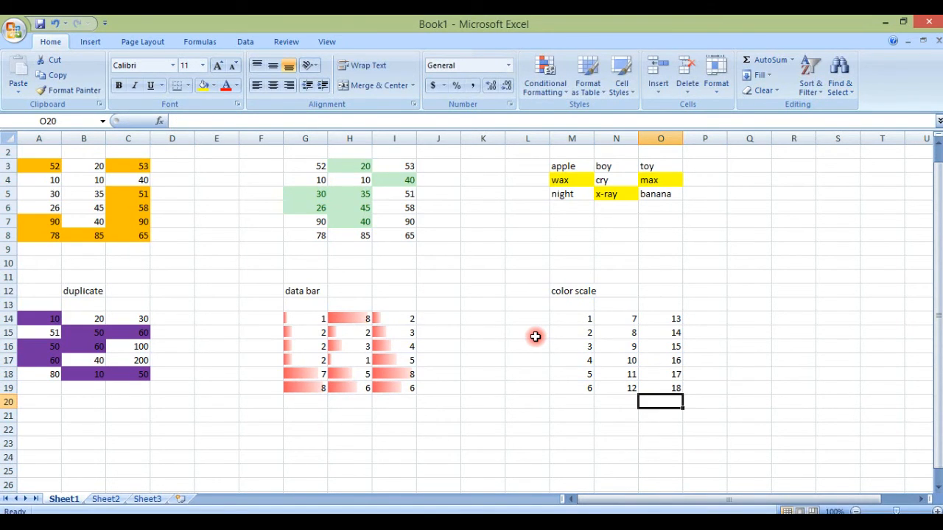
Apply the green-yellow-red color scale to the range M14:O19
click(585, 316)
drag(585, 316, 646, 387)
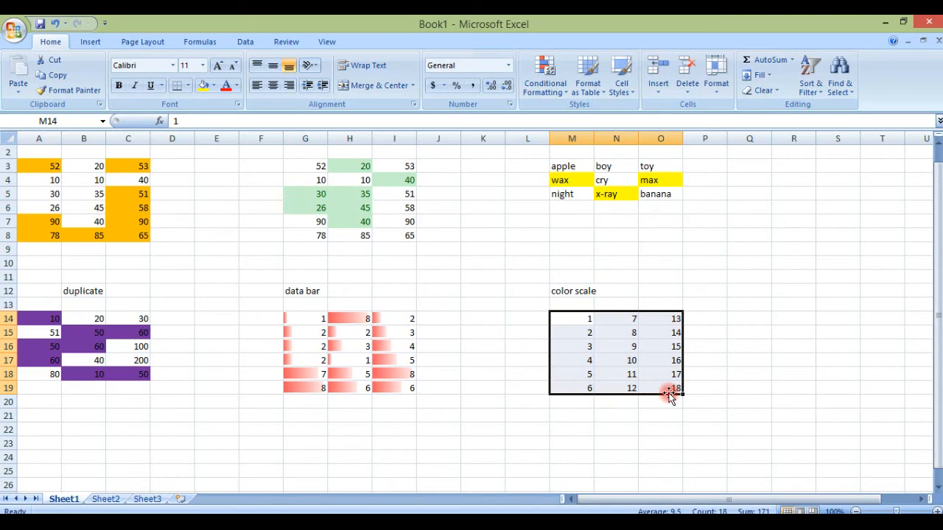
click(564, 92)
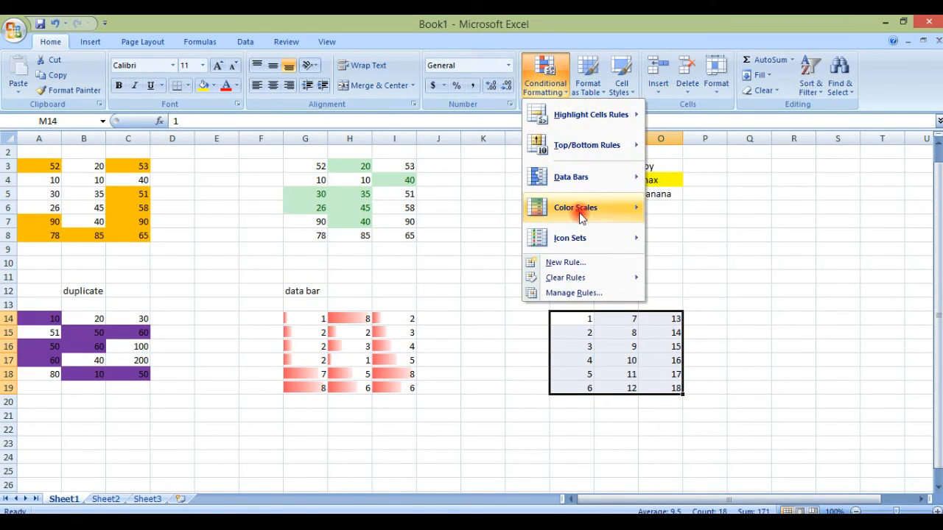
mouse_move(580, 214)
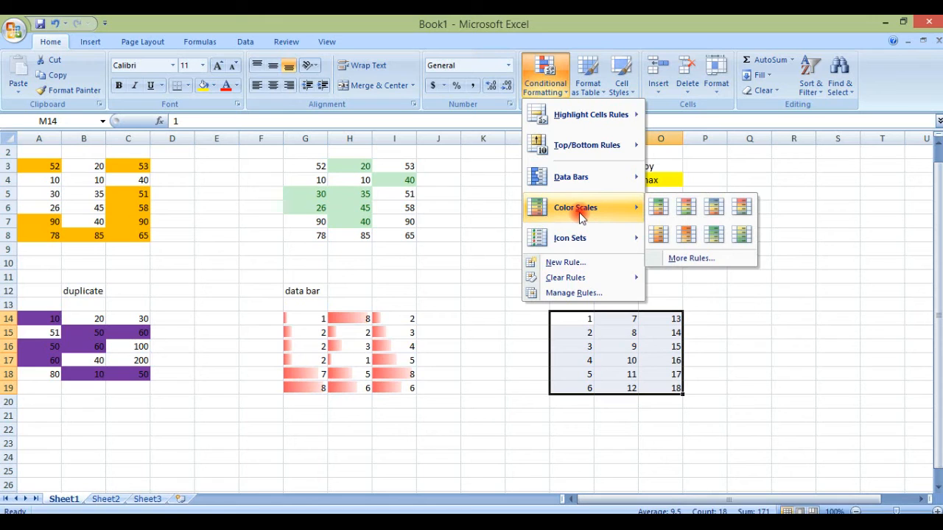
click(665, 207)
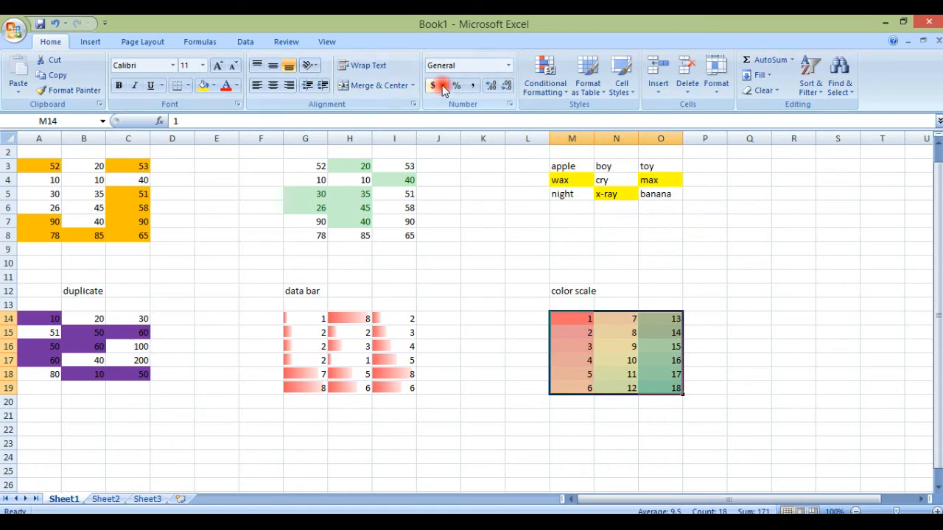
Switch the range M14:O19 to the green-yellow color scale
click(561, 96)
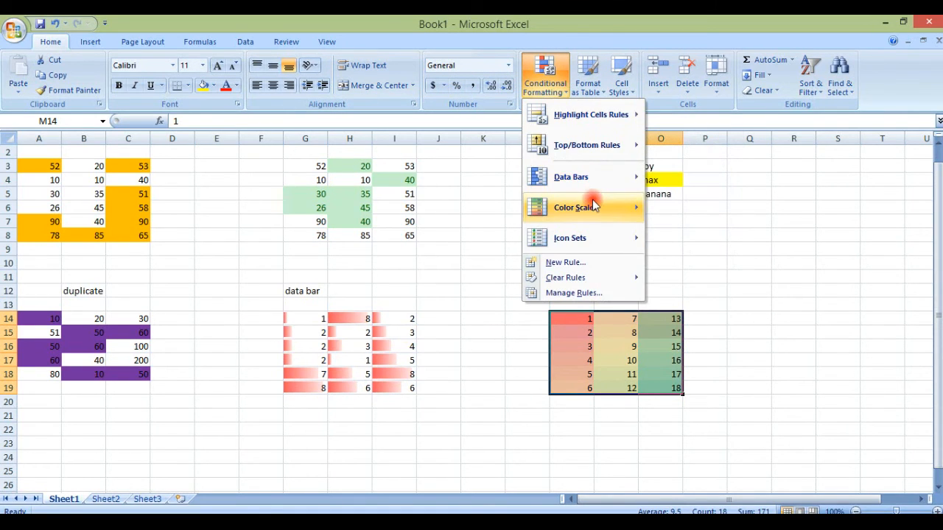
mouse_move(596, 207)
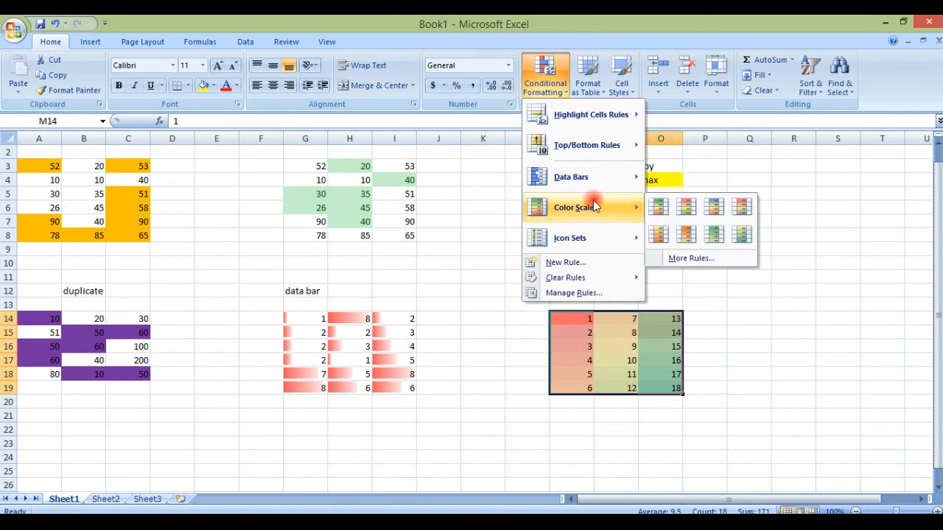
click(715, 234)
click(587, 332)
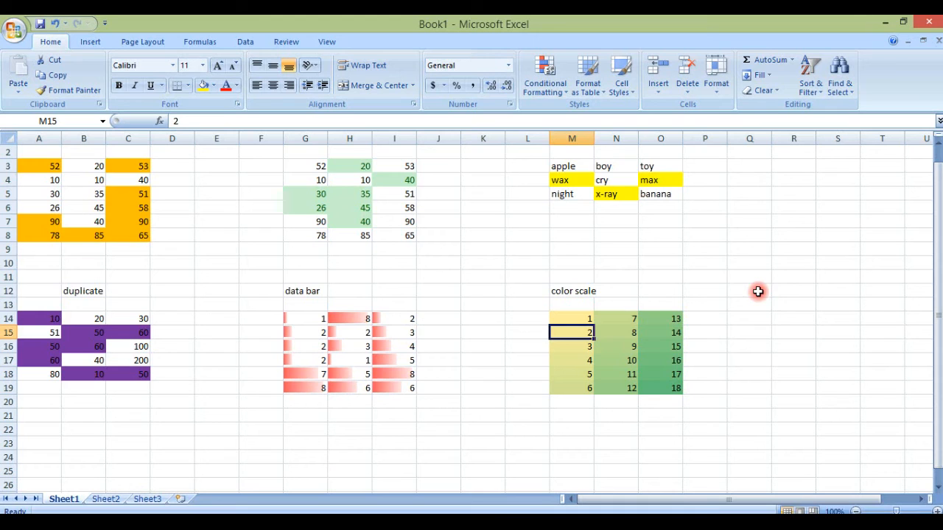
Look through the available icon sets and enter the heading icon set in cell R12
click(564, 95)
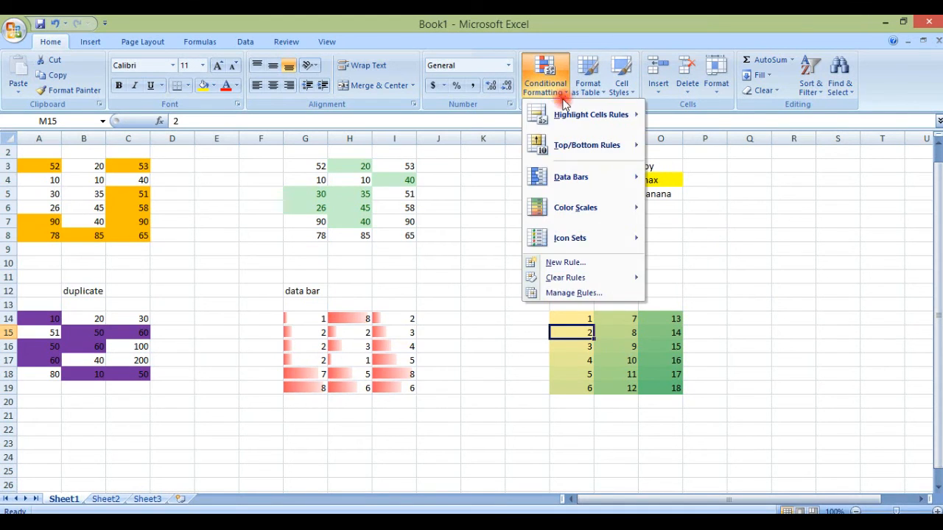
click(576, 263)
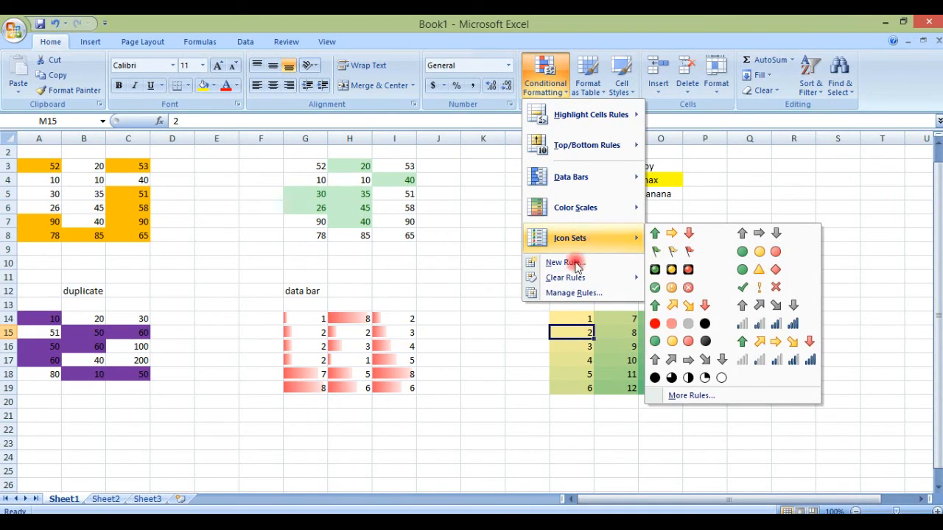
click(623, 438)
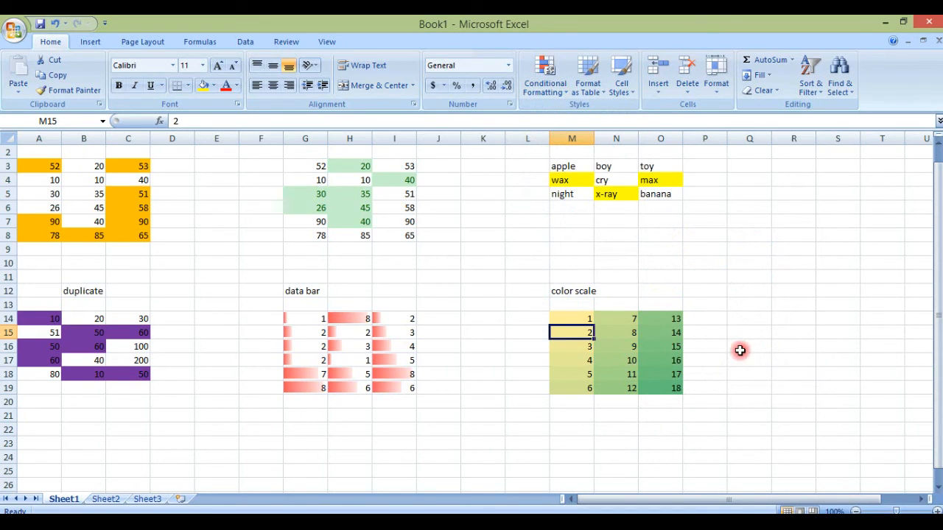
click(781, 290)
text(icon set)
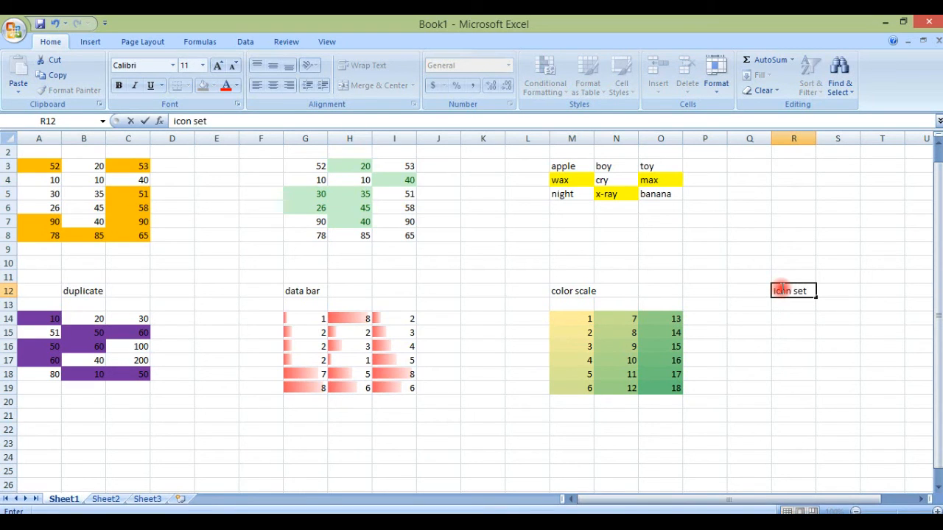
key(Return)
key(Return)
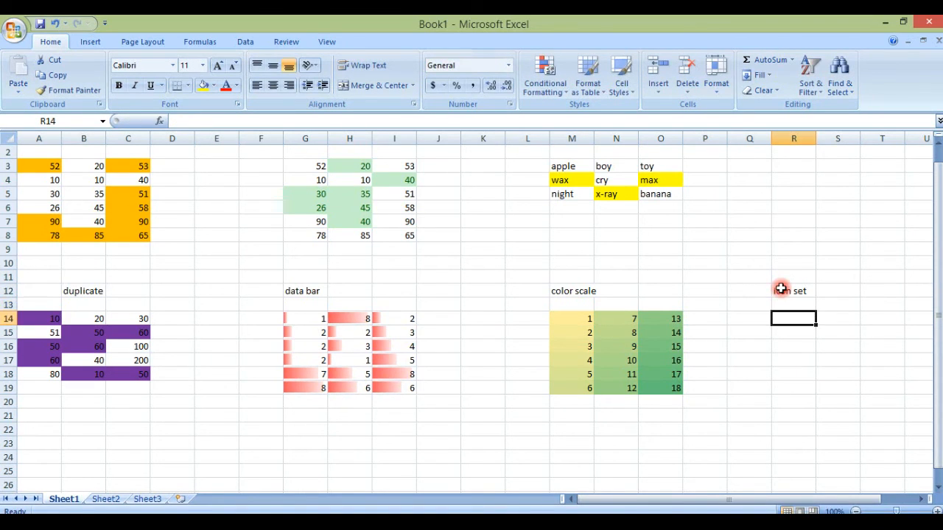
Fill cells R14:R18 under the icon set heading with 10, 20, 30, 50 and 6090
text(10)
key(Return)
text(20)
key(Return)
text(30)
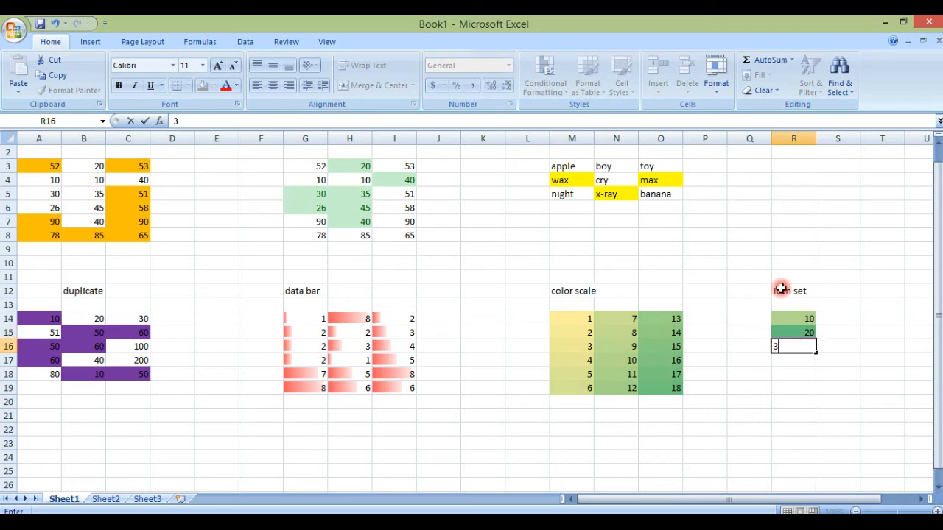
key(Return)
text(50)
key(Return)
text(6090)
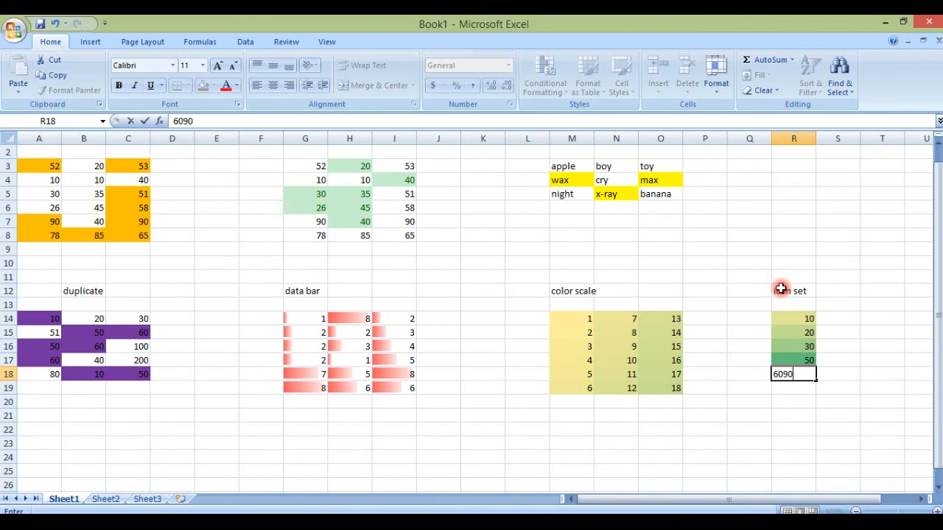
key(Return)
Fill cells S14:S18 under the icon set heading with 50, 40, 60, 20 and 30
key(Right)
key(Up)
key(Up)
key(Up)
key(Up)
key(Up)
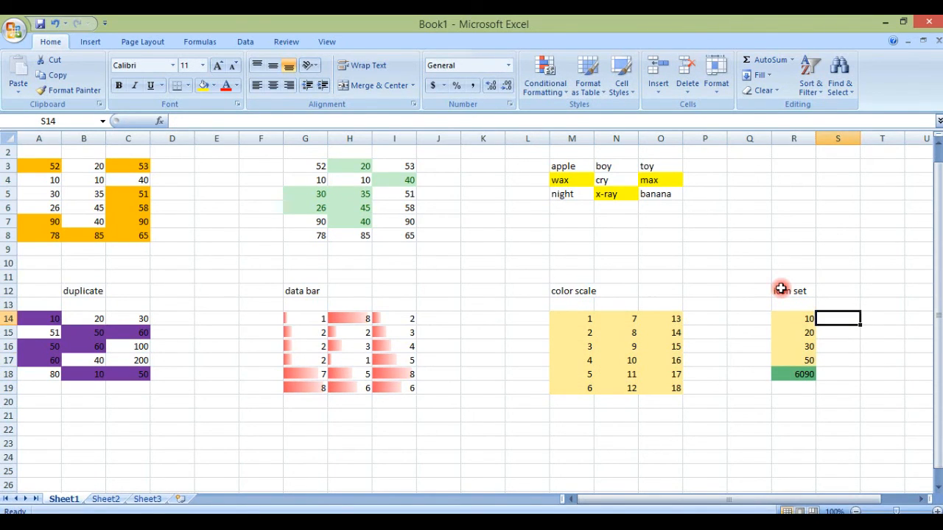
text(50)
key(Return)
text(40)
key(Return)
text(60)
key(Return)
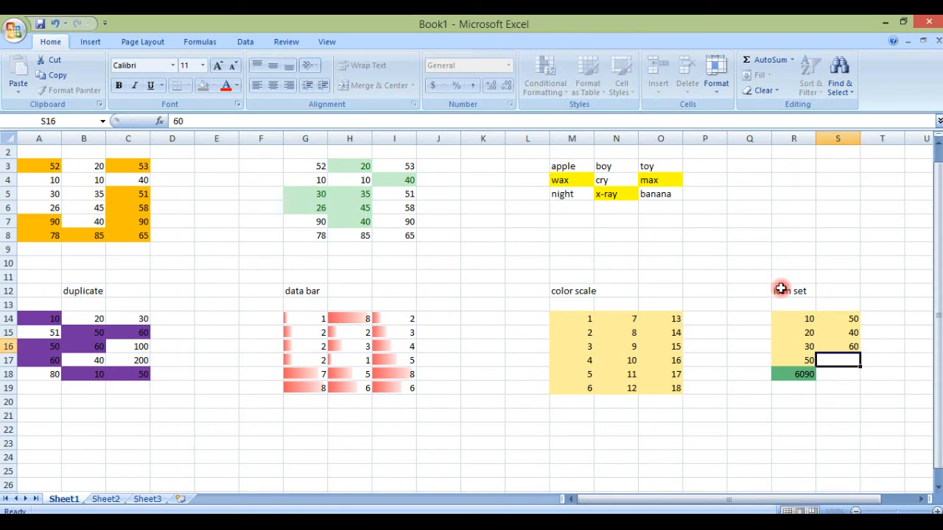
text(20)
key(Return)
text(30)
key(Return)
Fill cells T14:T18 with 40, 50, 80, 70 and 60
key(Right)
key(Up)
key(Up)
key(Up)
key(Up)
key(Up)
text(40)
key(Return)
text(50)
key(Return)
text(80)
key(Return)
text(70)
key(Return)
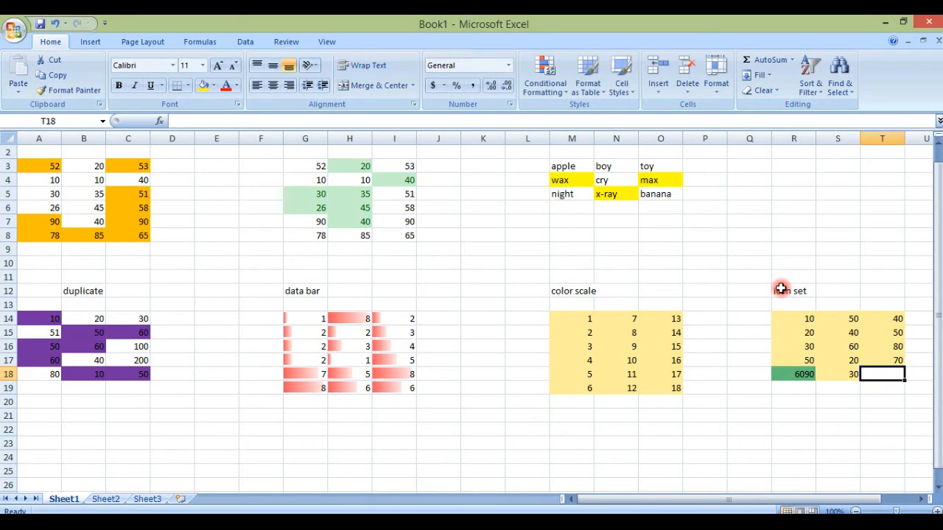
text(60)
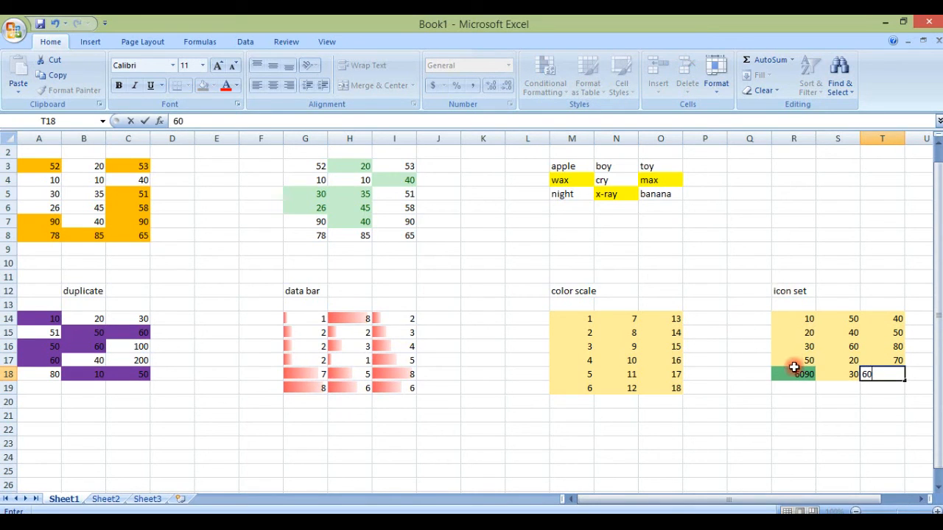
Replace the mistyped value in cell R18 with 20, leaving R19 empty
click(793, 385)
text(50)
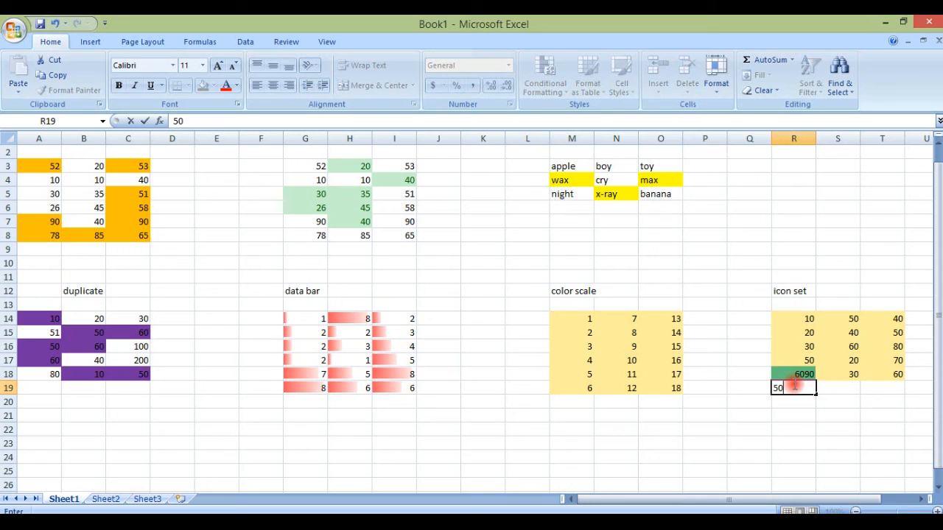
key(BackSpace)
key(BackSpace)
click(793, 374)
text(20)
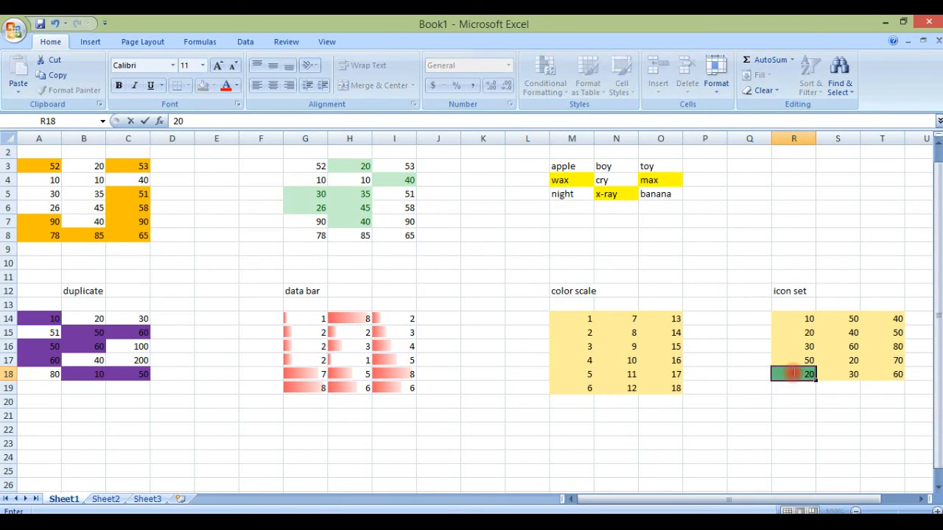
click(832, 439)
Clear the conditional formatting rules from the selected range R14:T18
drag(792, 319, 885, 374)
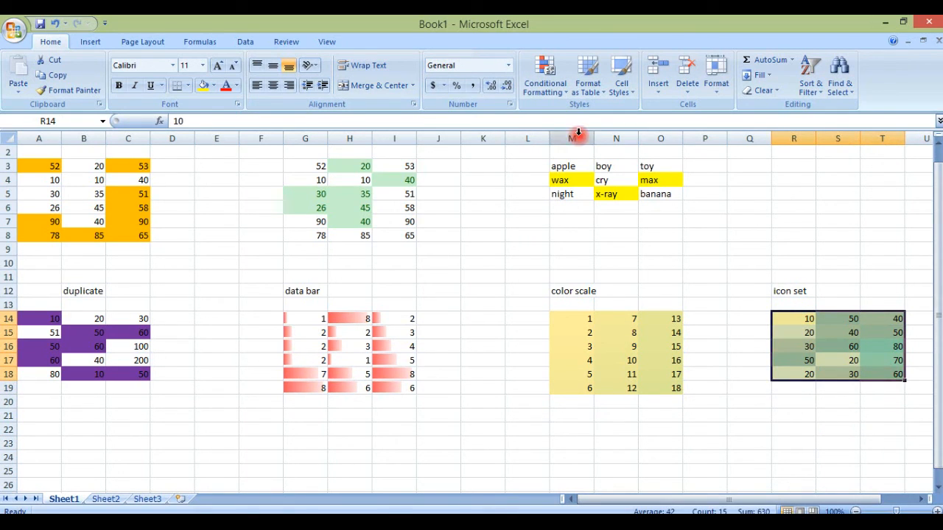
click(569, 93)
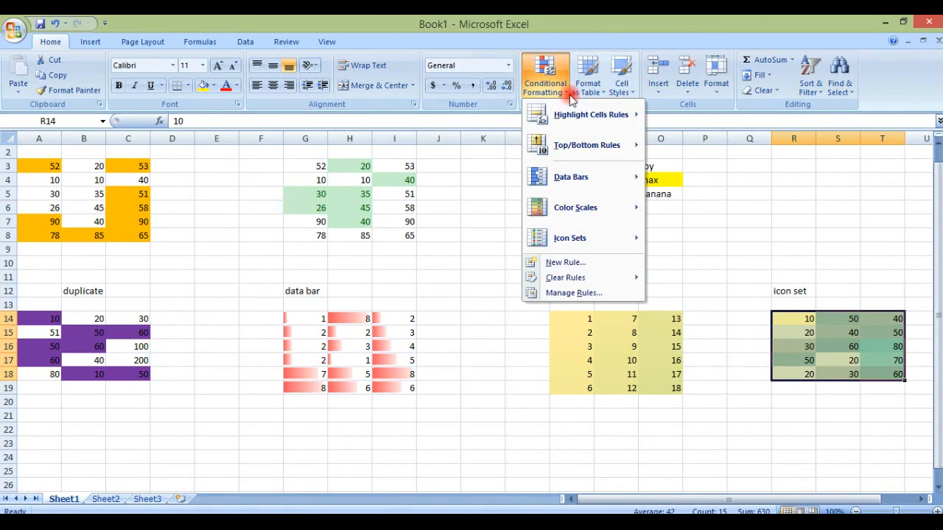
click(591, 239)
mouse_move(571, 277)
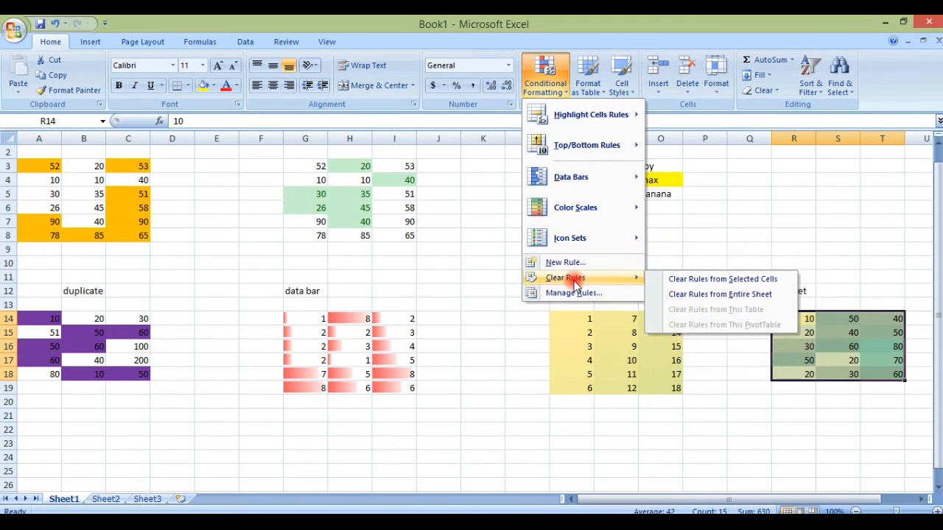
click(686, 280)
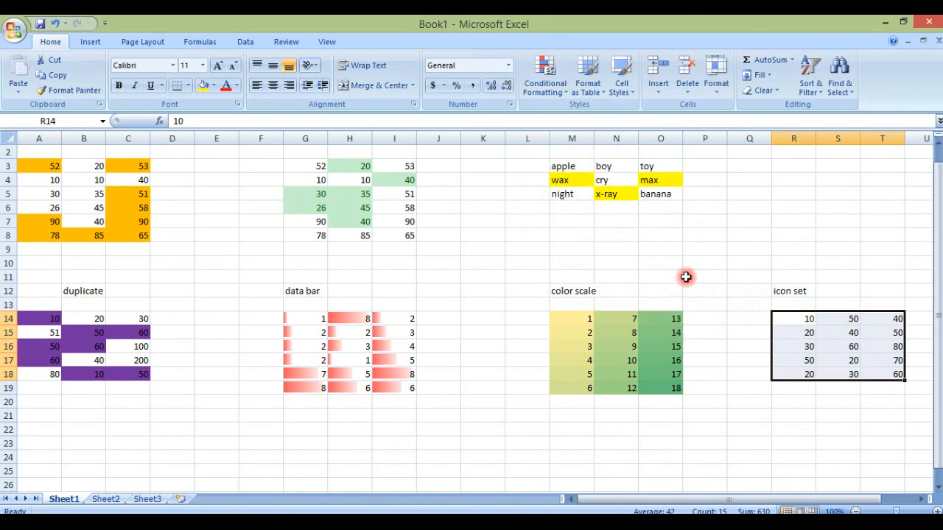
Apply the colored three-arrow icon set to the range R14:T18
click(562, 92)
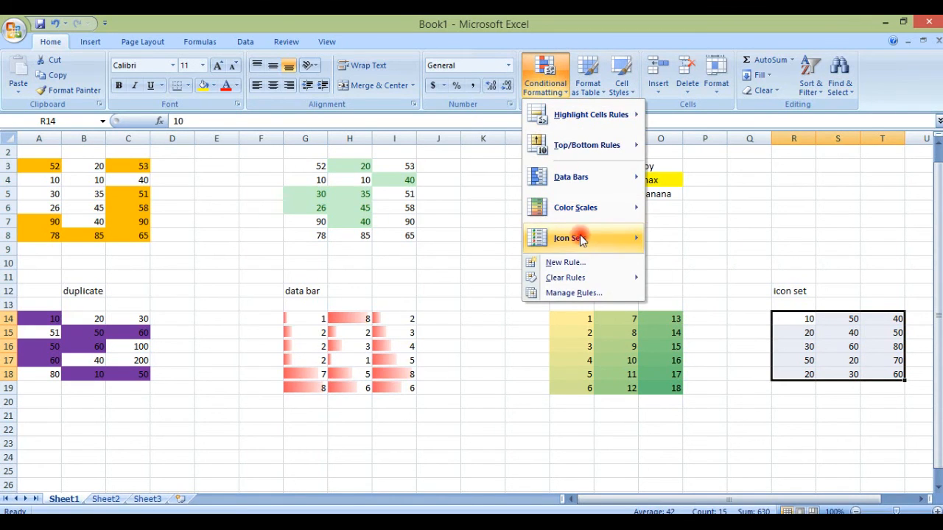
mouse_move(585, 243)
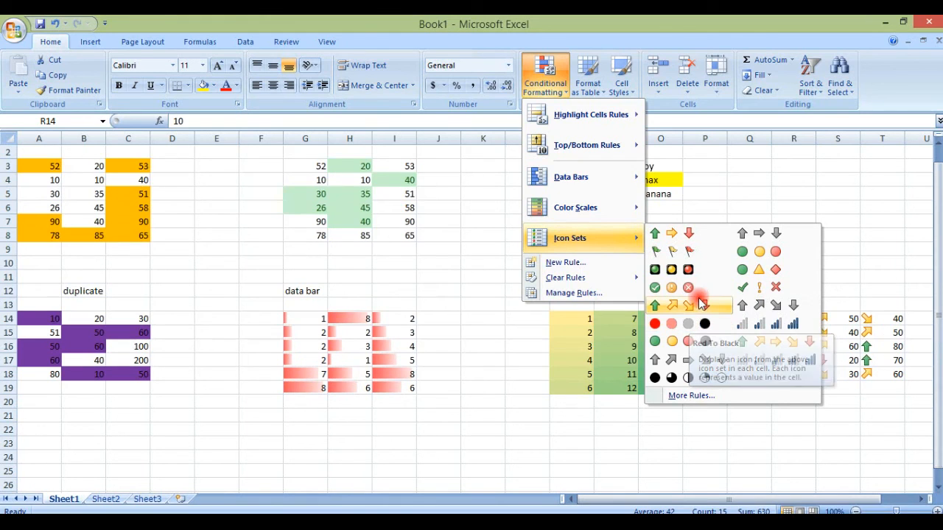
click(680, 233)
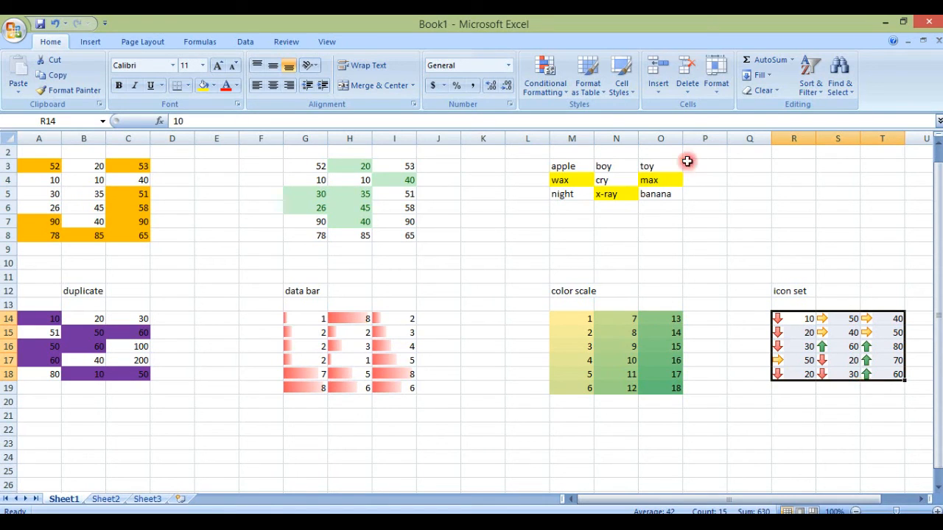
Switch the range R14:T18 to the rimmed three traffic lights icon set
click(562, 93)
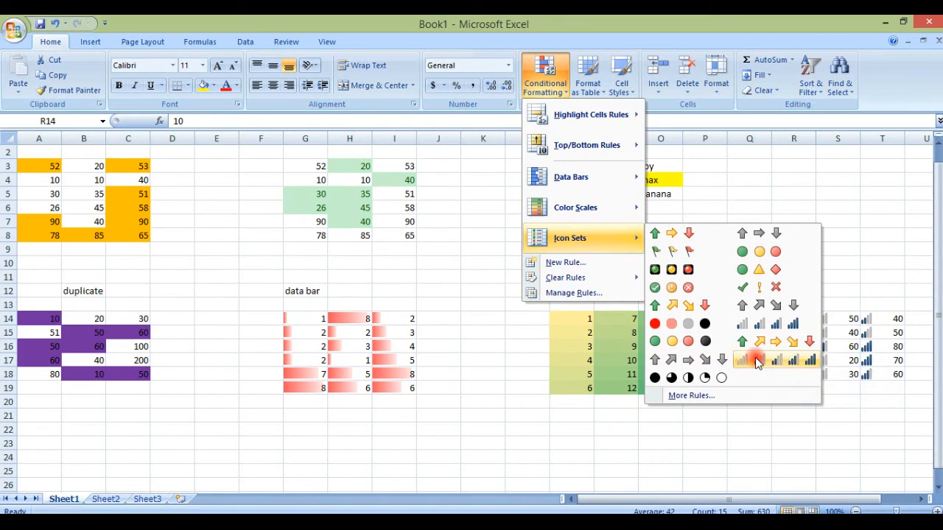
click(705, 268)
click(735, 402)
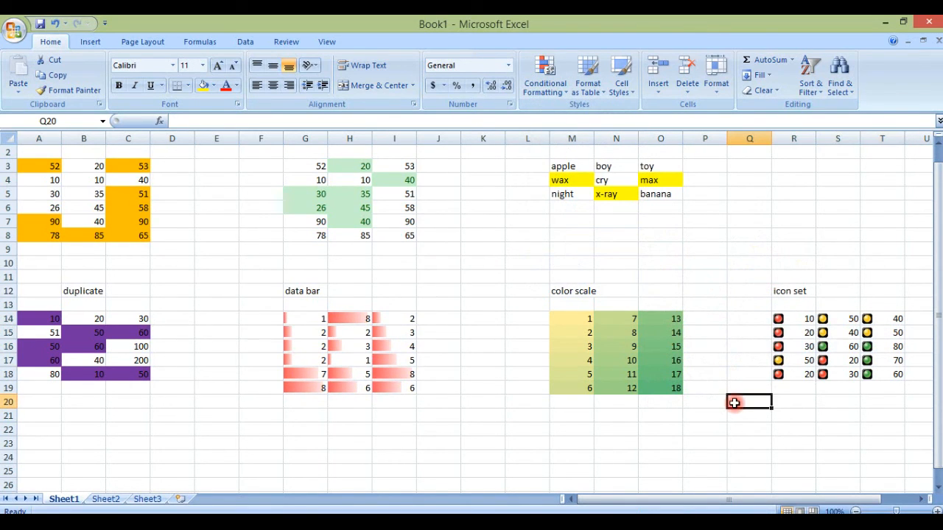
drag(932, 375, 939, 338)
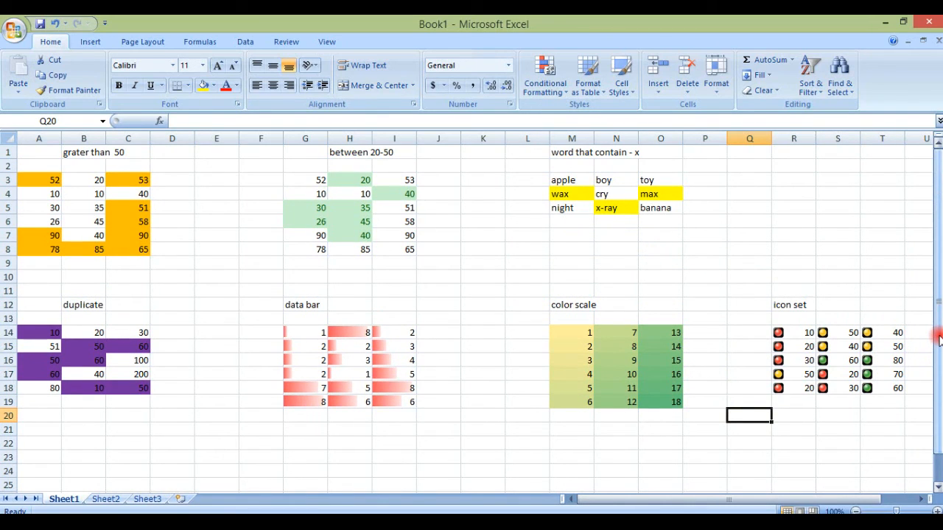